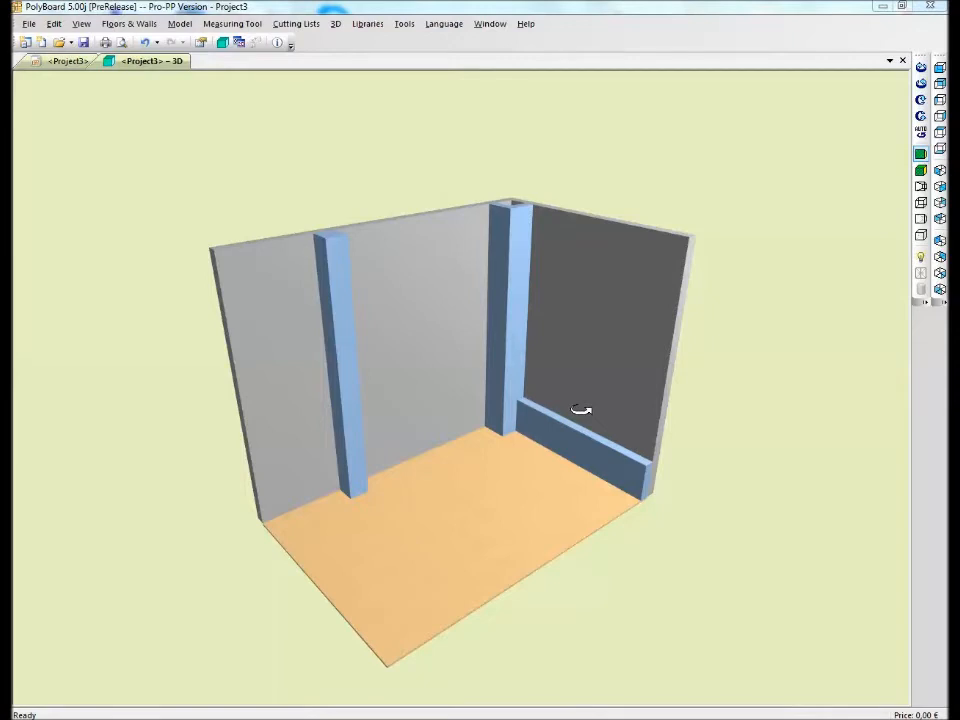
# Step: Examine the room's walls, two full-height columns and low wall box in 3D from several angles
pyautogui.moveTo(482, 459); pyautogui.dragTo(456, 454)
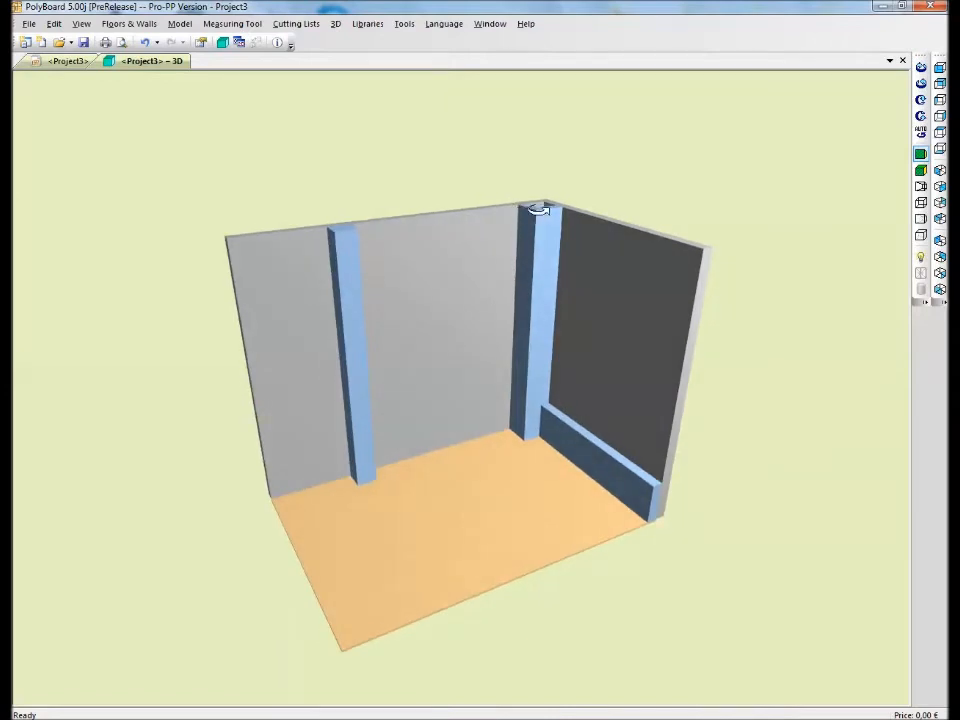
pyautogui.moveTo(539, 230); pyautogui.dragTo(514, 272)
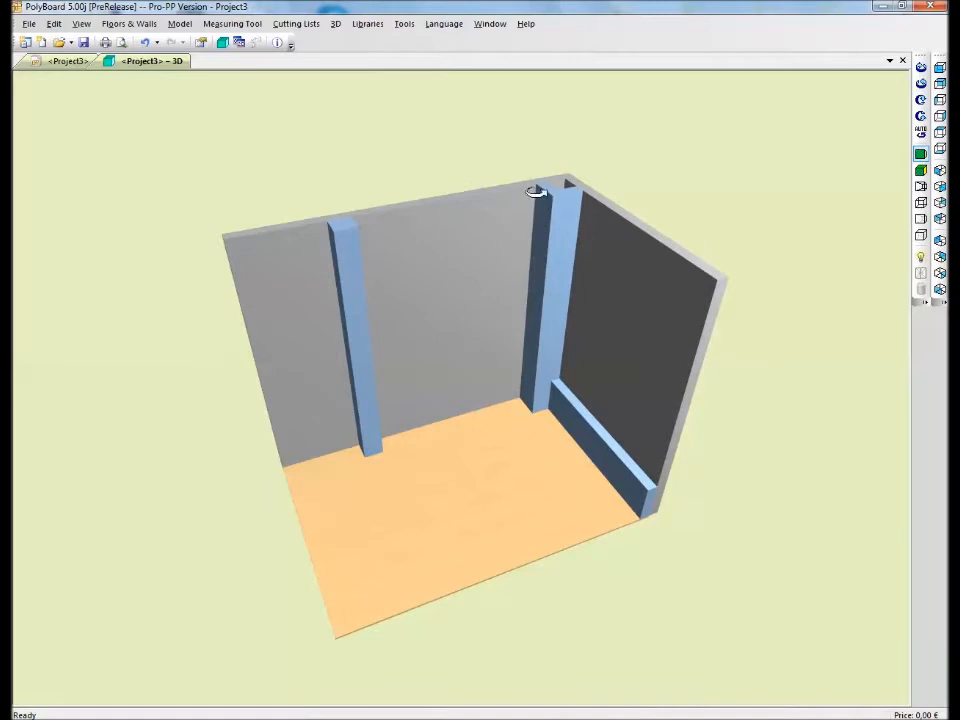
pyautogui.moveTo(520, 300)
pyautogui.mouseDown()
pyautogui.moveTo(480, 328)
pyautogui.moveTo(514, 313)
pyautogui.mouseUp()
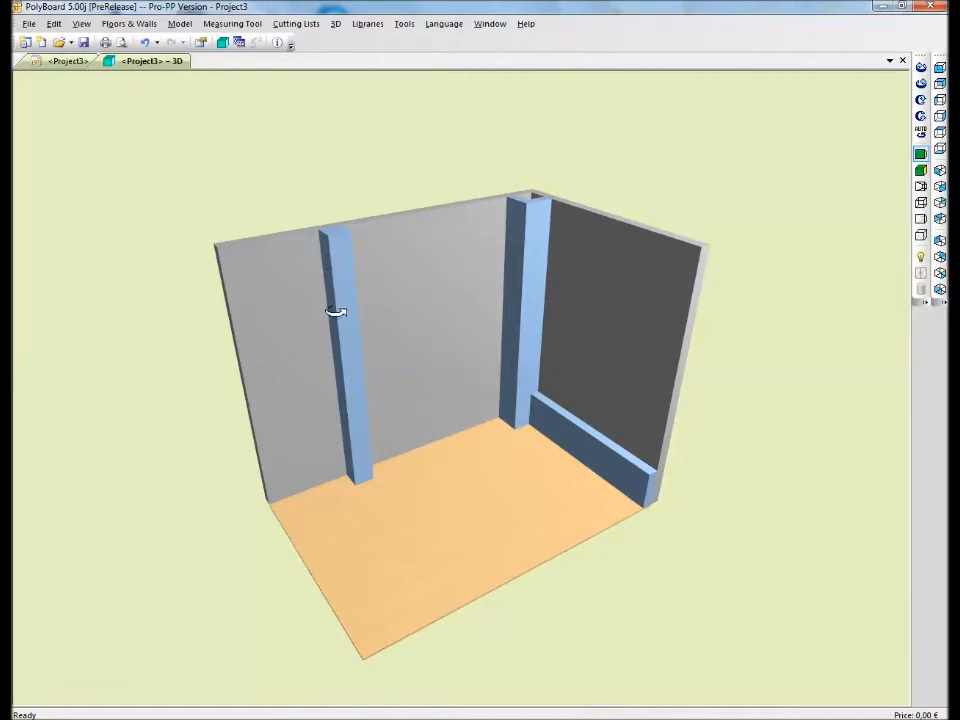
pyautogui.moveTo(337, 311)
pyautogui.mouseDown()
pyautogui.moveTo(437, 315)
pyautogui.moveTo(341, 311)
pyautogui.mouseUp()
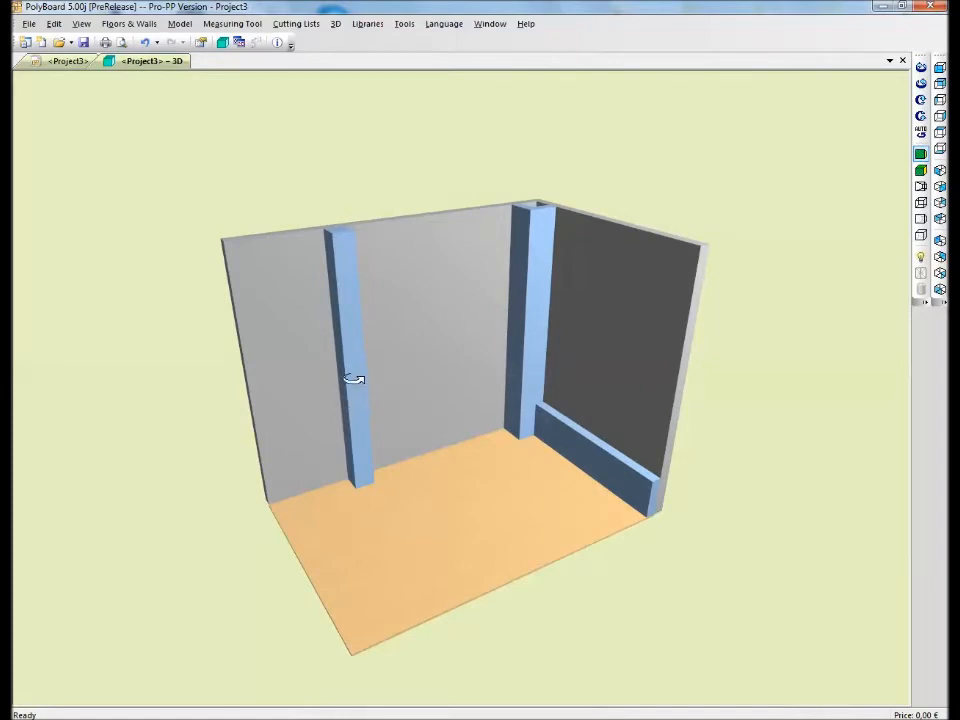
pyautogui.moveTo(349, 396); pyautogui.dragTo(535, 491)
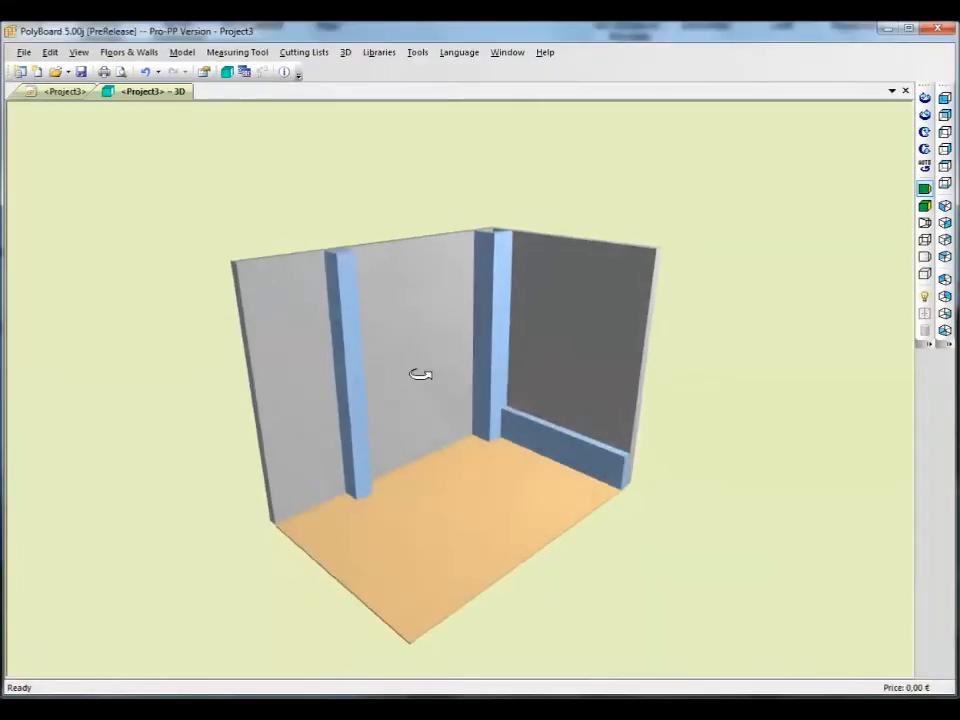
# Step: Create a new Box Cabinet model in the project, 2200 mm high, 2600 mm wide and 600 mm deep
pyautogui.click(59, 97)
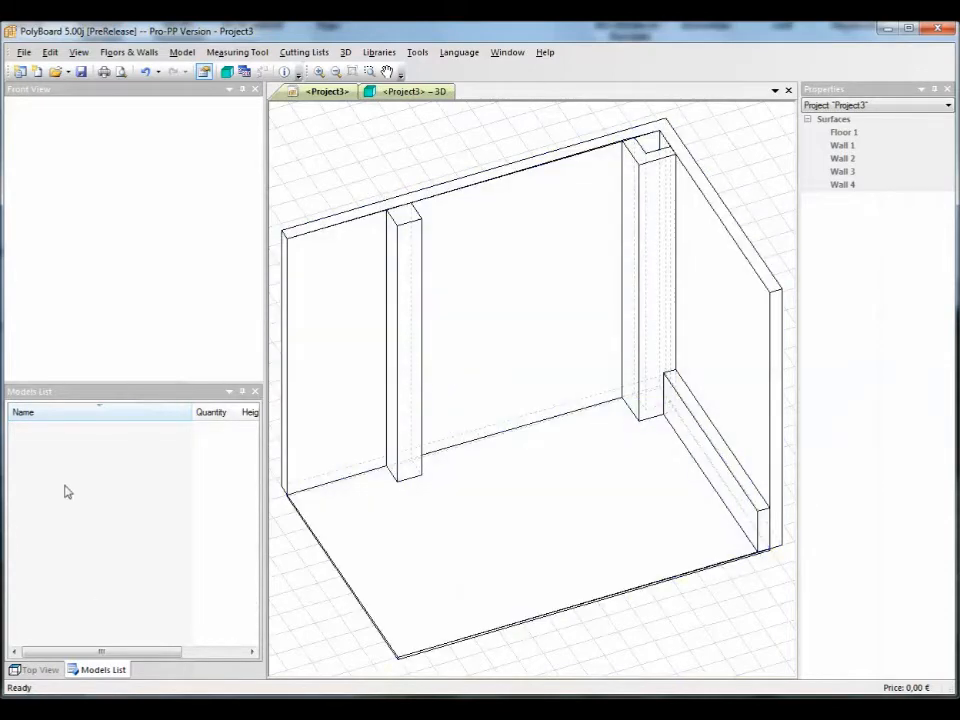
pyautogui.rightClick(87, 477)
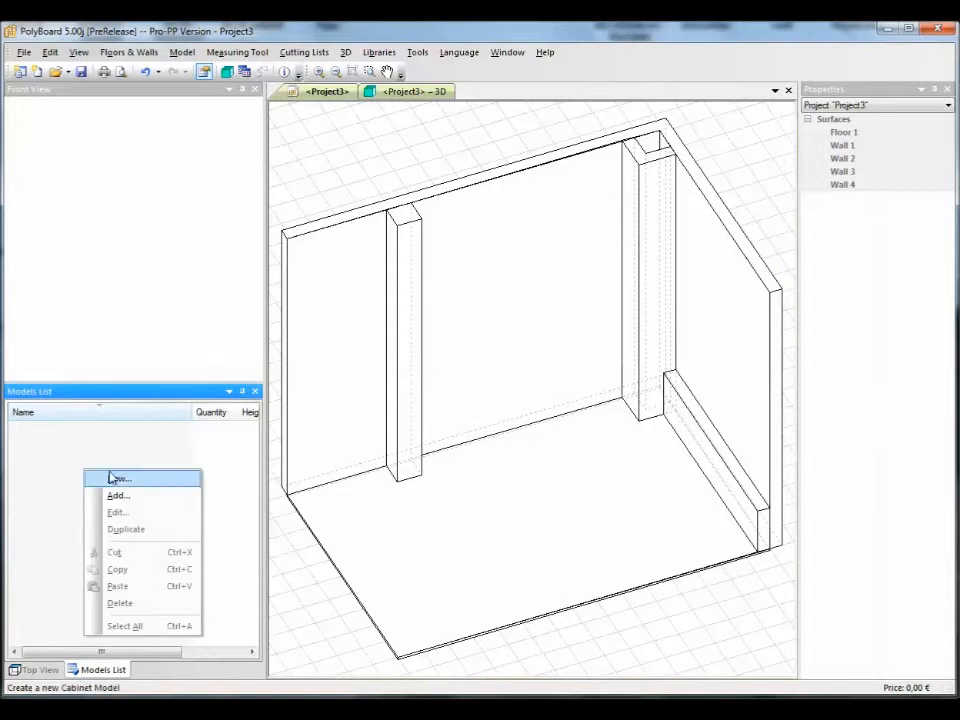
pyautogui.click(88, 479)
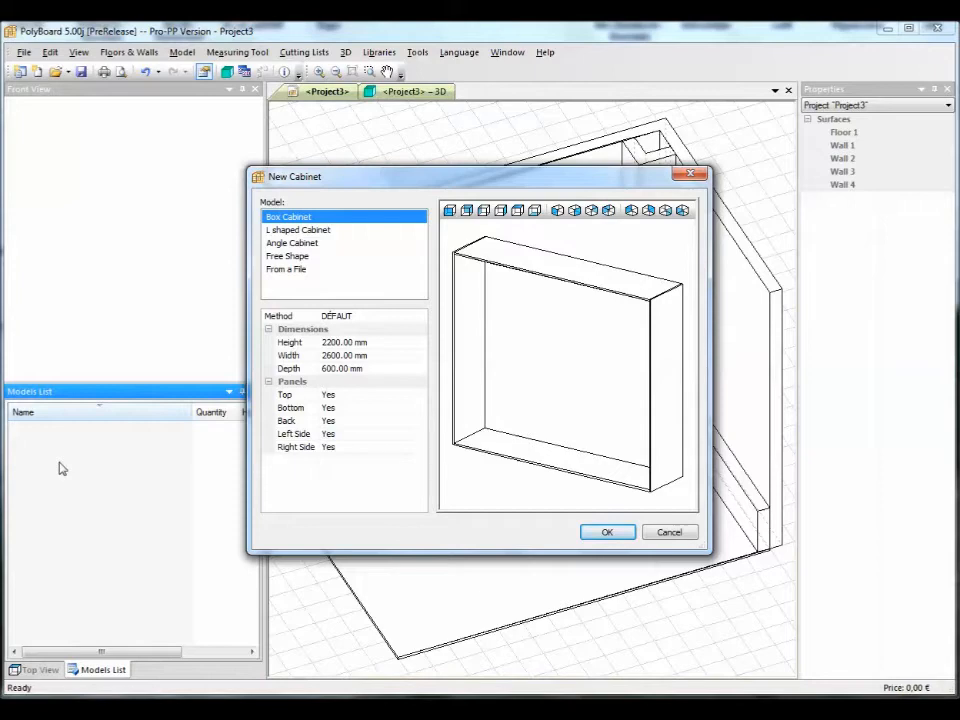
pyautogui.click(607, 532)
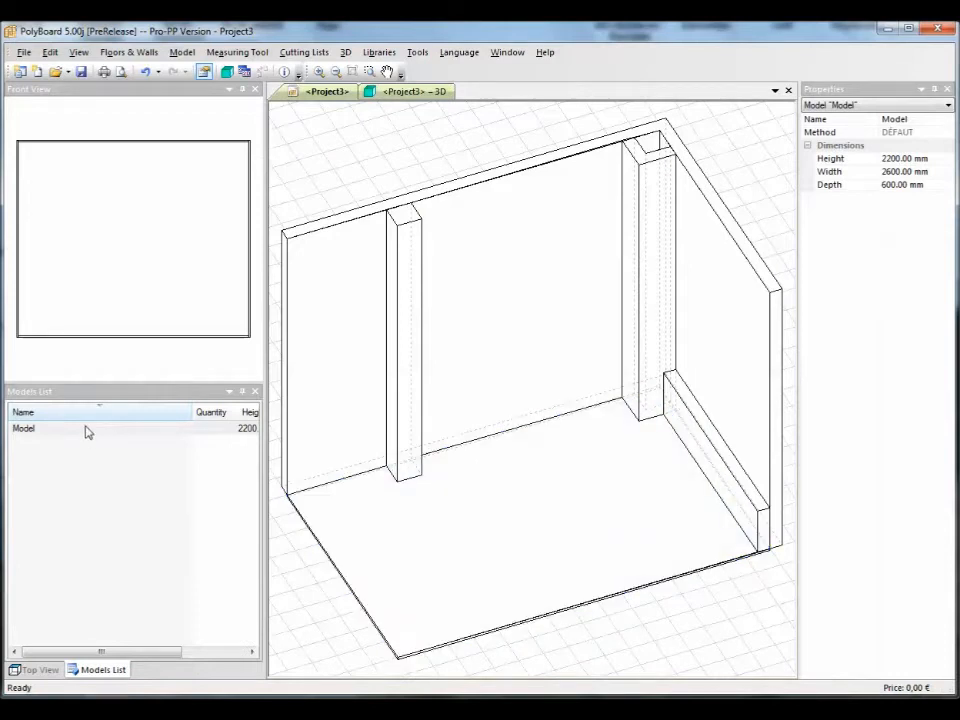
# Step: Name the new cabinet model "corner" and place it in the room along the long wall, starting at the freestanding column
pyautogui.click(87, 430)
pyautogui.click(924, 121)
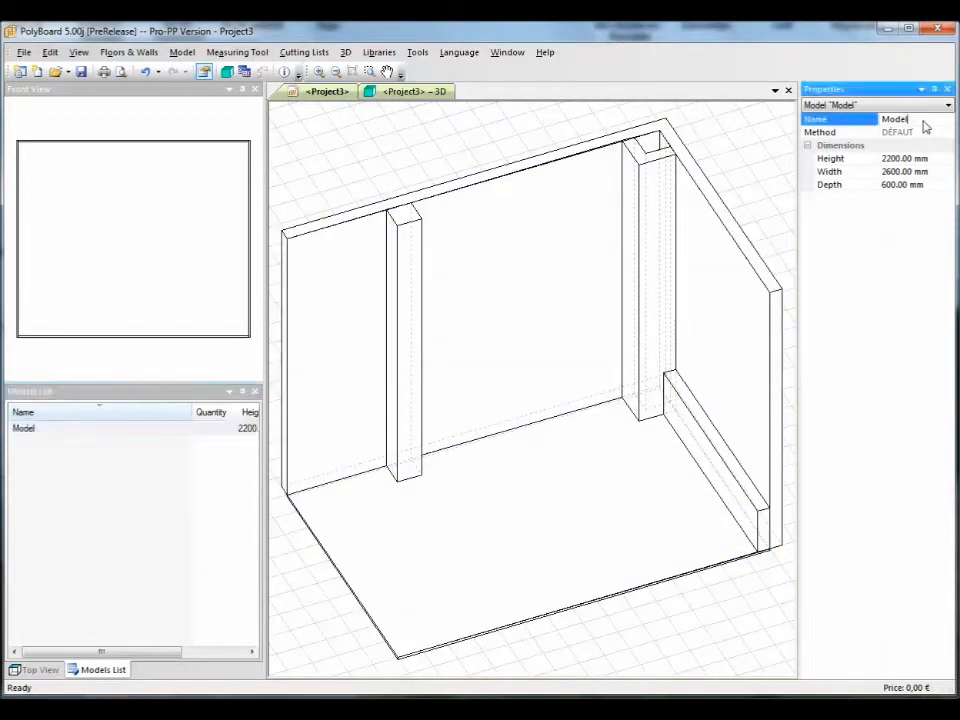
pyautogui.write('corner')
pyautogui.moveTo(105, 433); pyautogui.dragTo(430, 522)
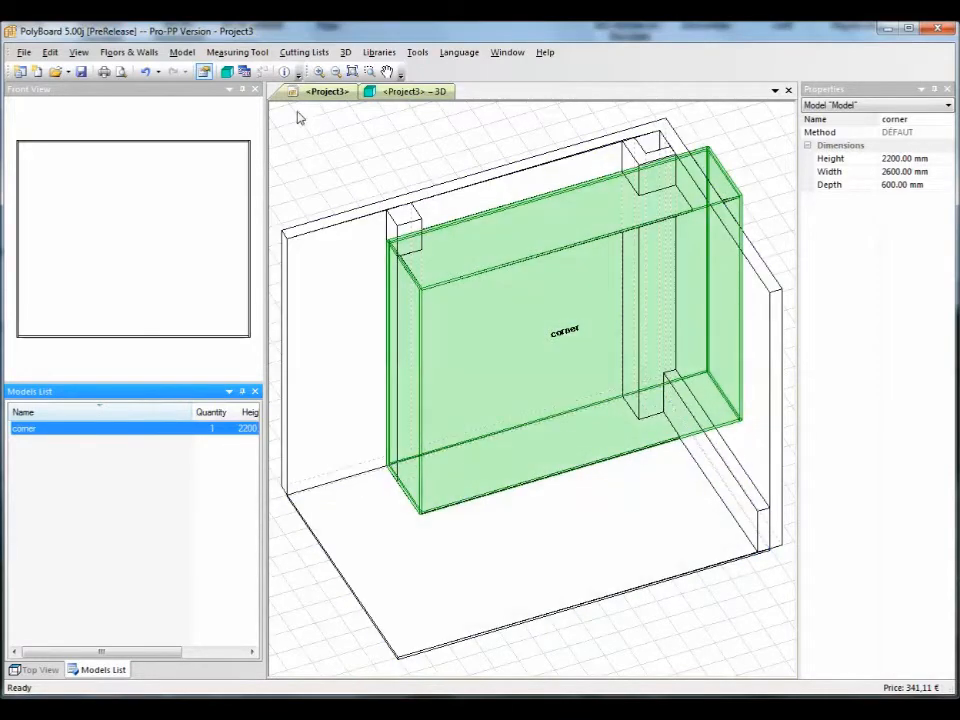
# Step: Measure the horizontal distance along the long wall from the outer edge of the freestanding column to the room corner
pyautogui.click(248, 54)
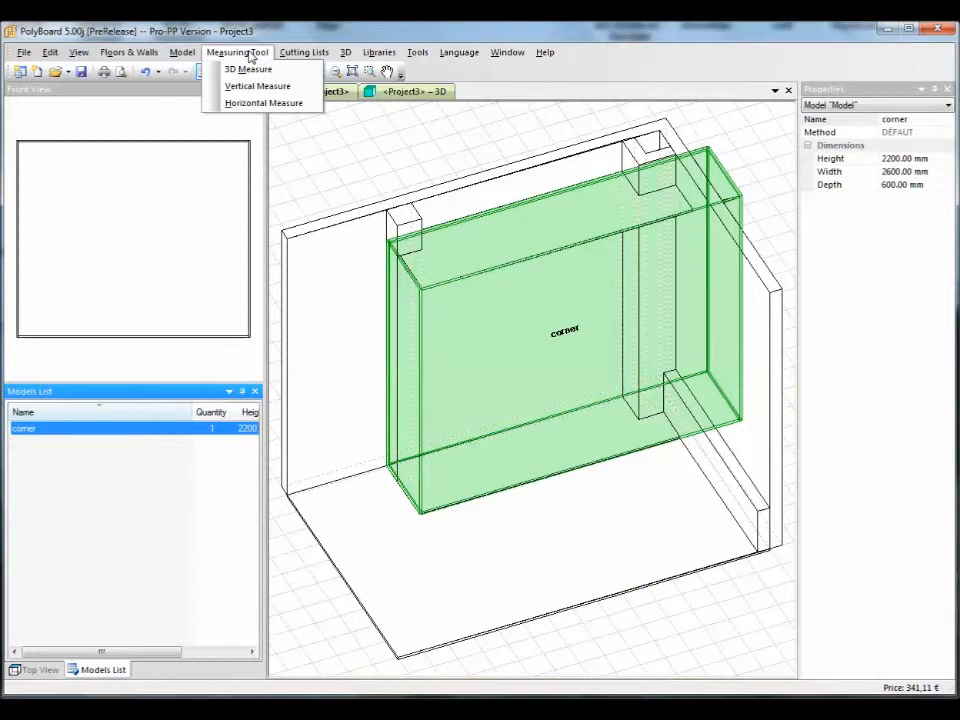
pyautogui.click(264, 102)
pyautogui.click(403, 211)
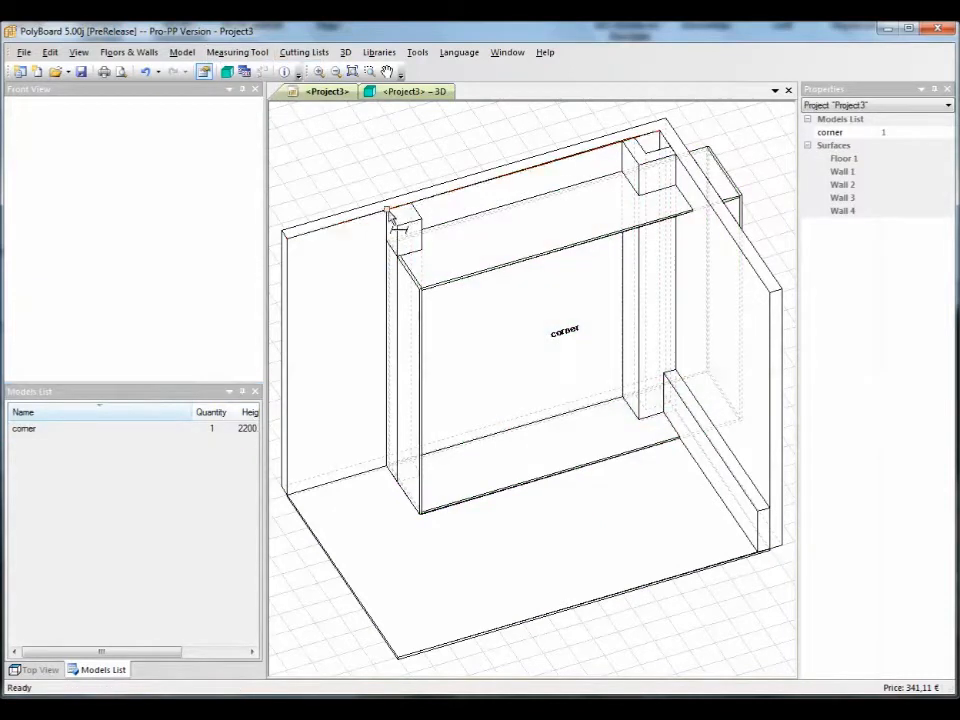
pyautogui.click(663, 140)
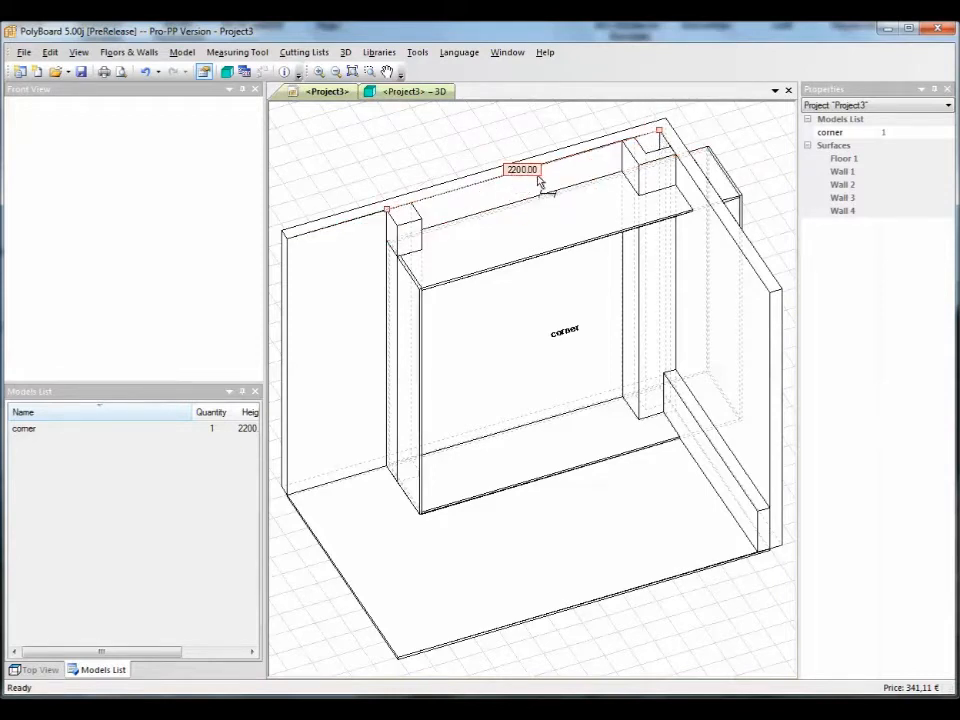
pyautogui.rightClick(388, 136)
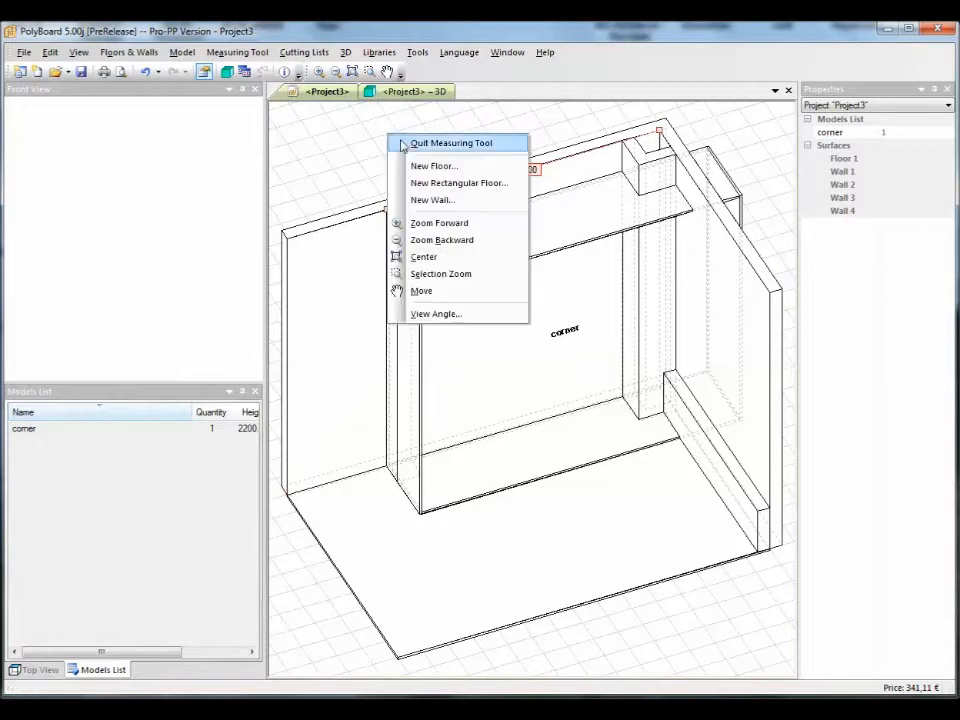
pyautogui.click(432, 143)
# Step: Set the corner cabinet's width to 2200 mm
pyautogui.click(42, 432)
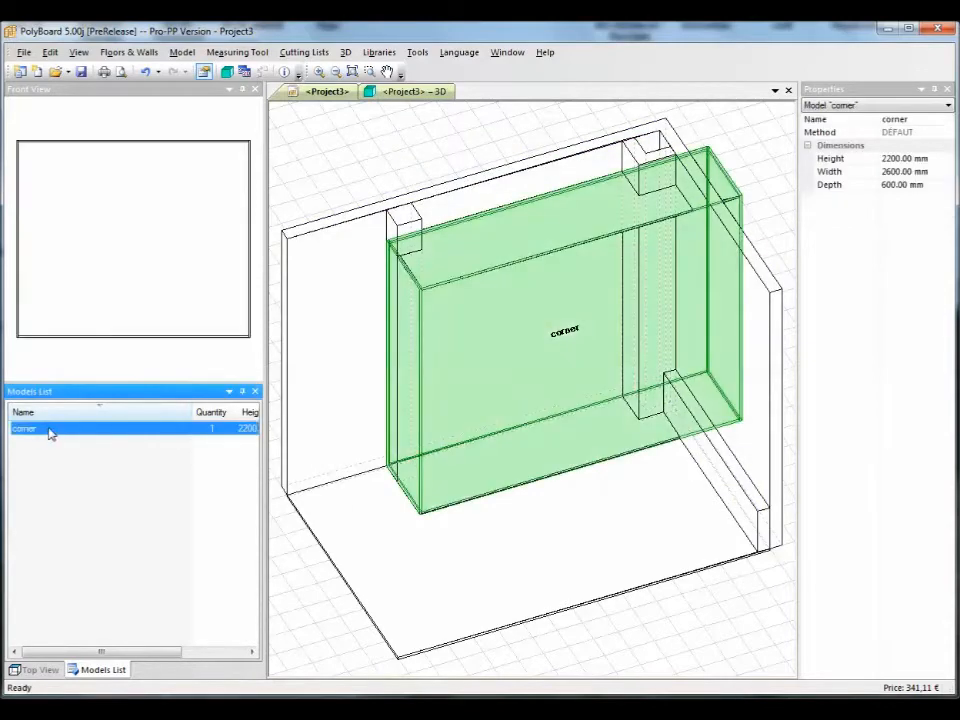
pyautogui.click(936, 161)
pyautogui.click(941, 173)
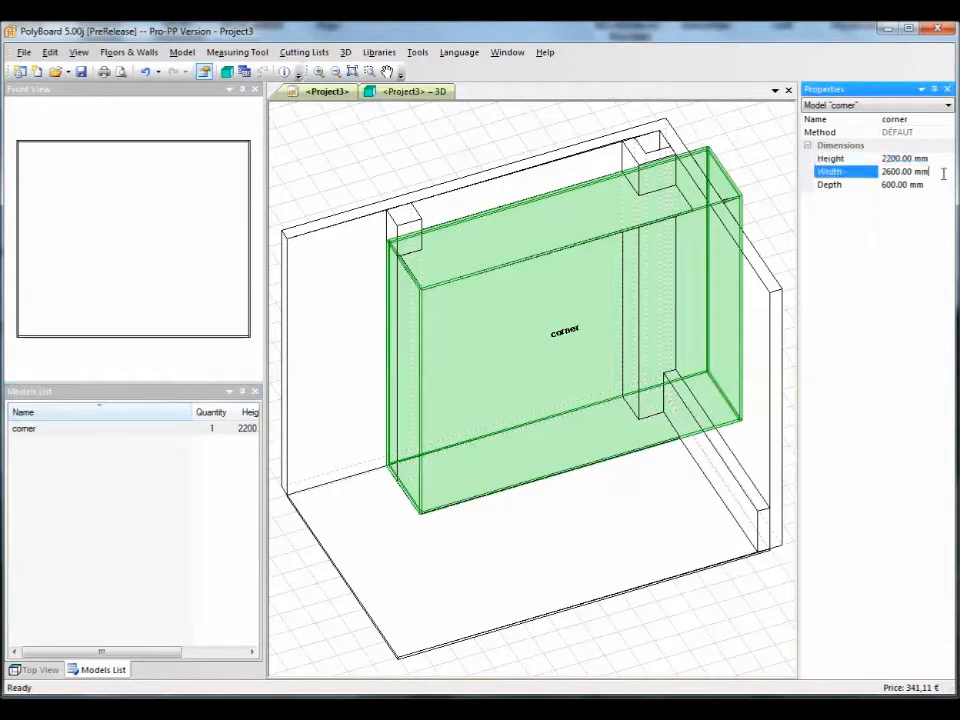
pyautogui.write('2200')
pyautogui.press('Return')
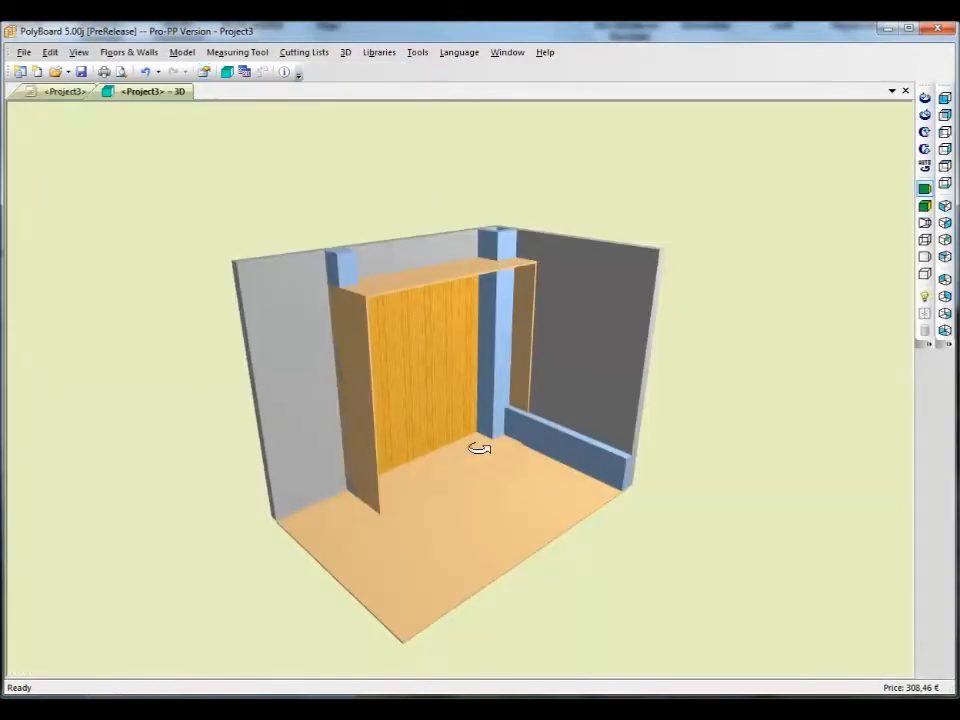
# Step: Examine in 3D how the corner cabinet sits against the columns and the low wall box
pyautogui.moveTo(478, 448); pyautogui.dragTo(422, 424)
pyautogui.scroll(3, 461, 446)
pyautogui.scroll(-3, 482, 460)
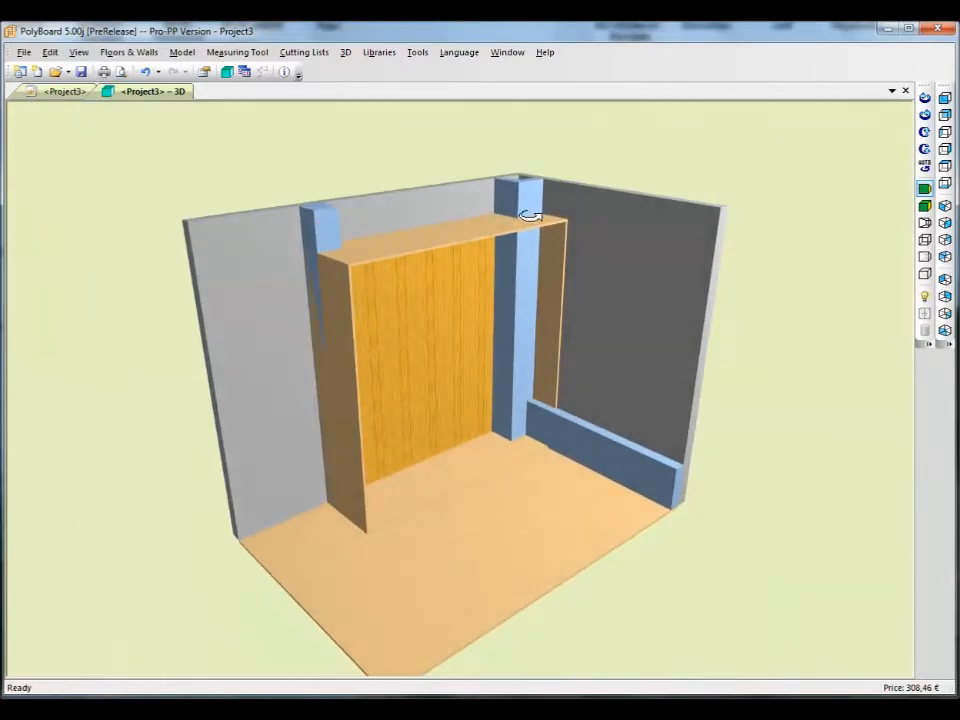
pyautogui.moveTo(446, 264); pyautogui.dragTo(491, 319)
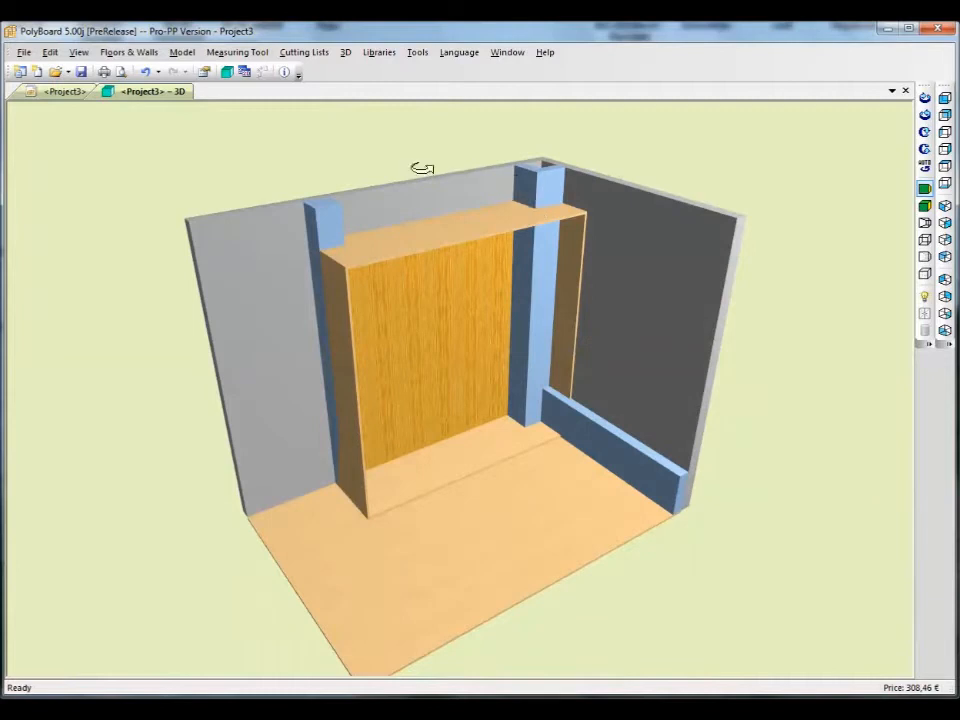
pyautogui.moveTo(474, 328); pyautogui.dragTo(517, 335)
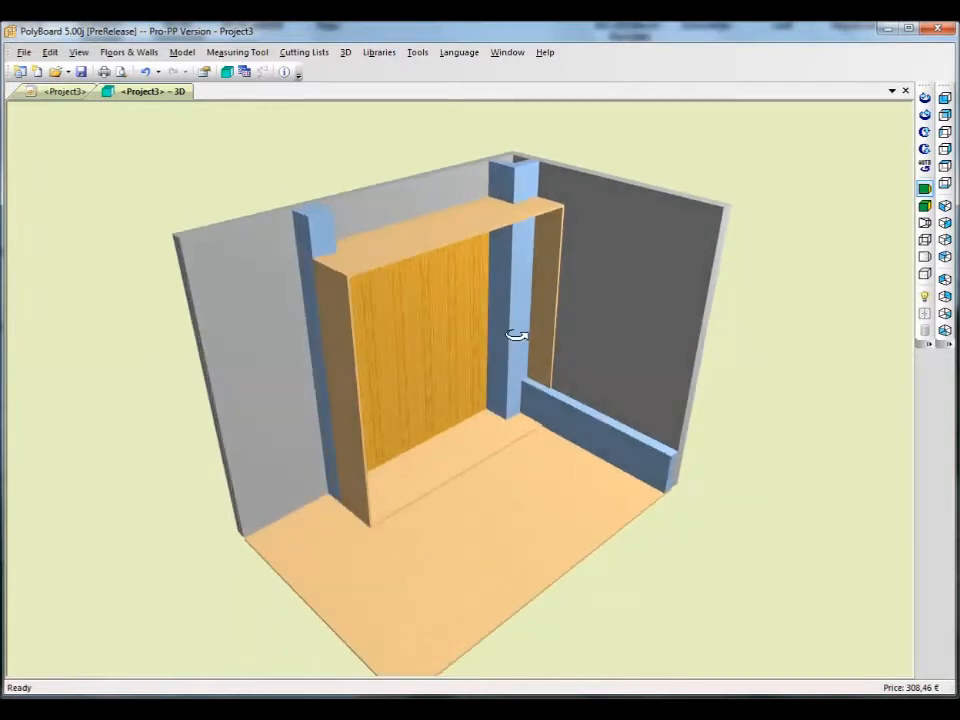
pyautogui.moveTo(450, 401); pyautogui.dragTo(407, 386)
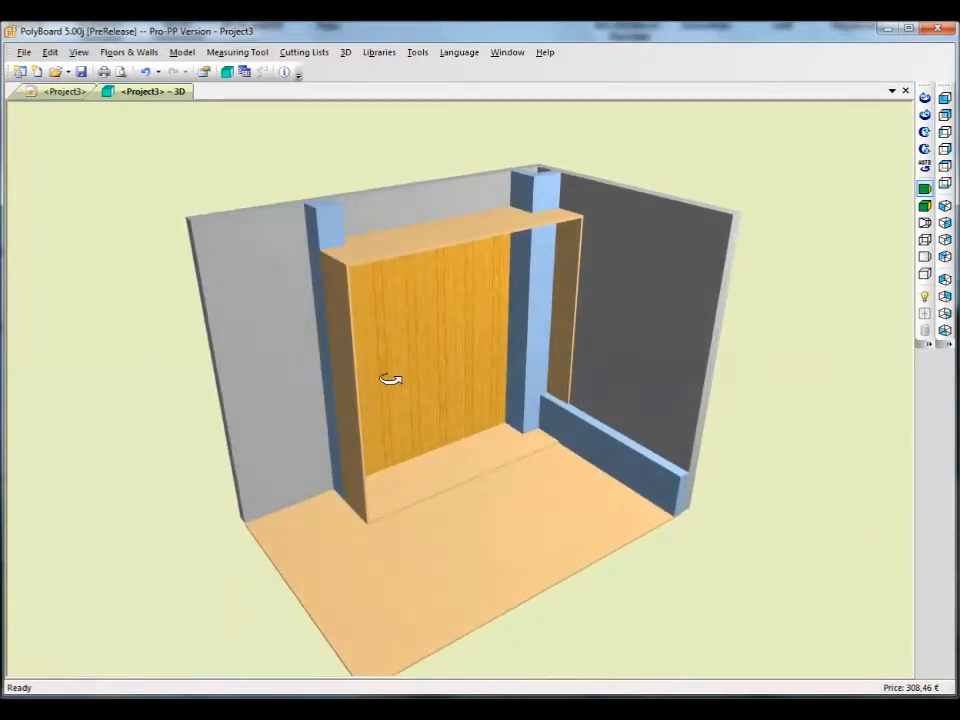
# Step: Open the corner model for editing from the project and set its plinth elevation to 100 mm
pyautogui.click(62, 91)
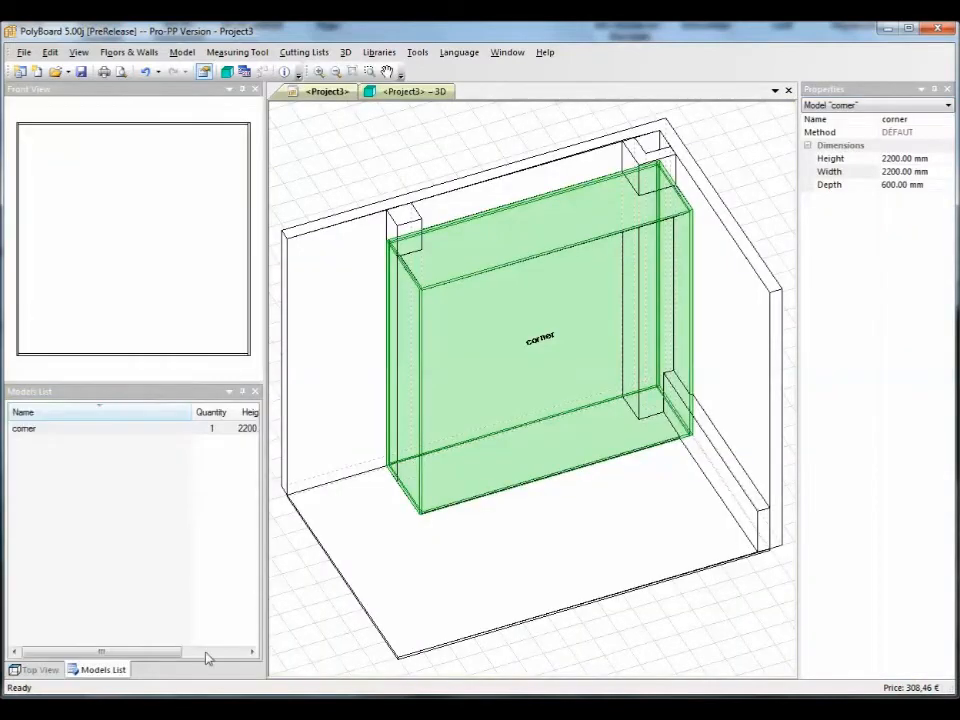
pyautogui.click(63, 430)
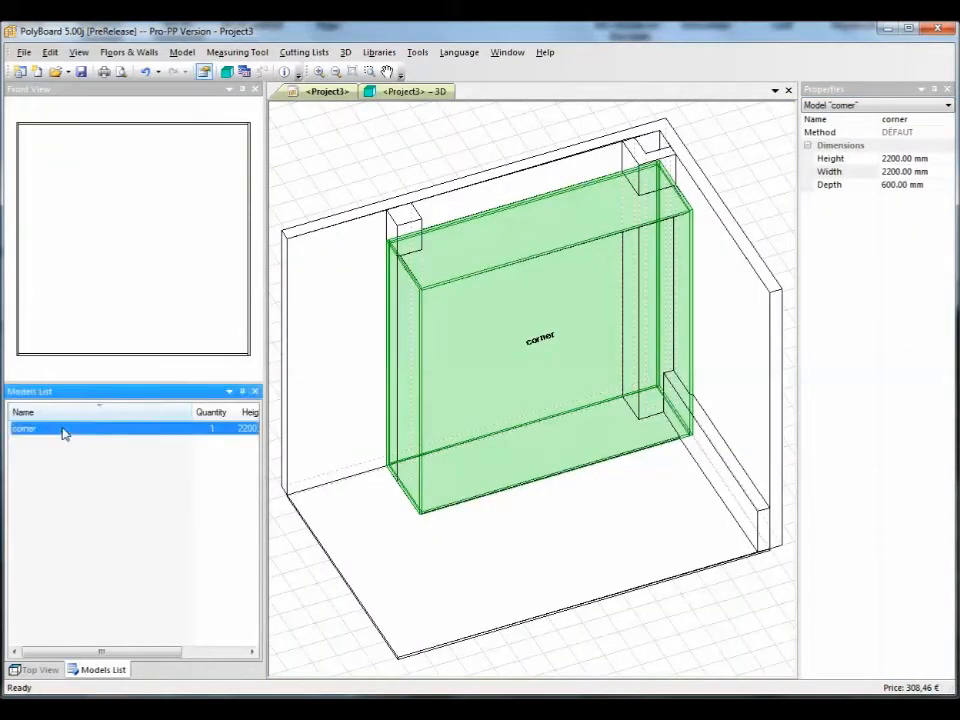
pyautogui.rightClick(63, 432)
pyautogui.click(95, 470)
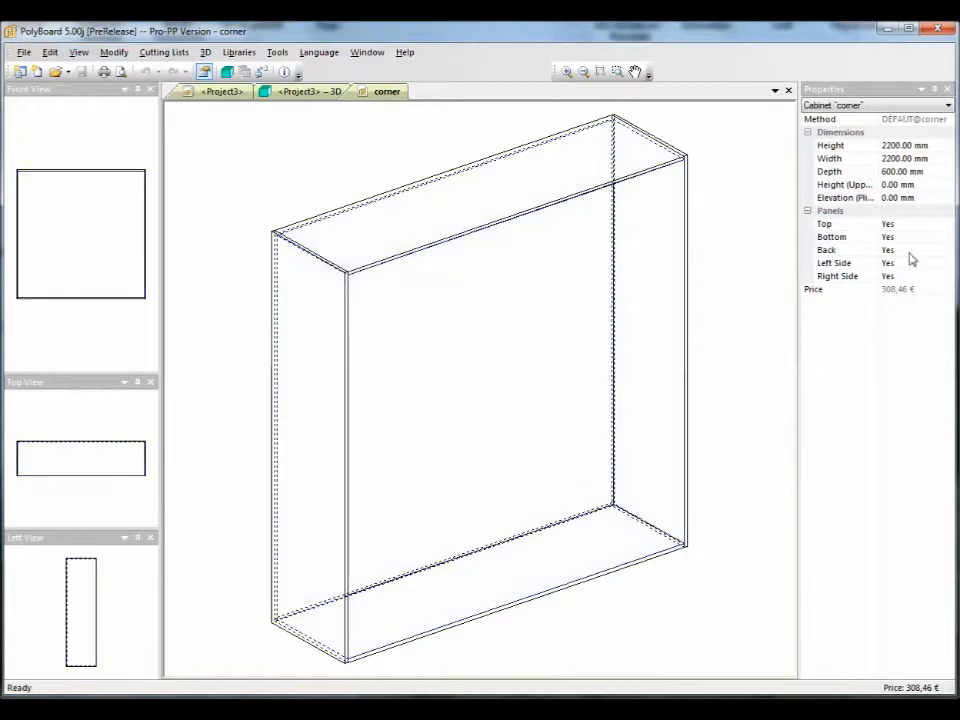
pyautogui.click(903, 199)
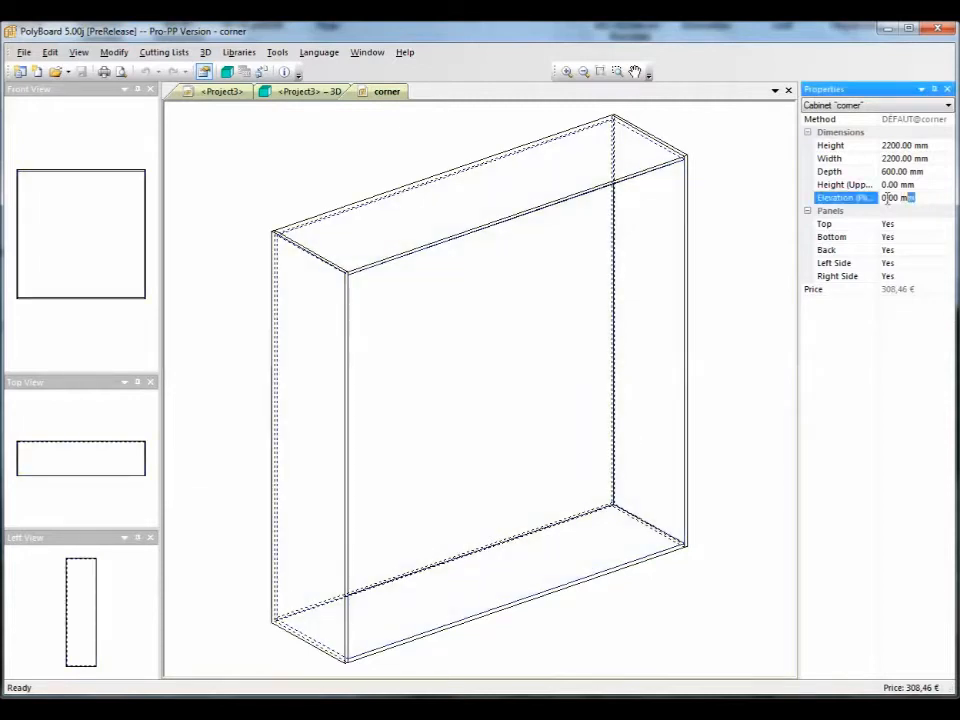
pyautogui.write('100')
pyautogui.press('Return')
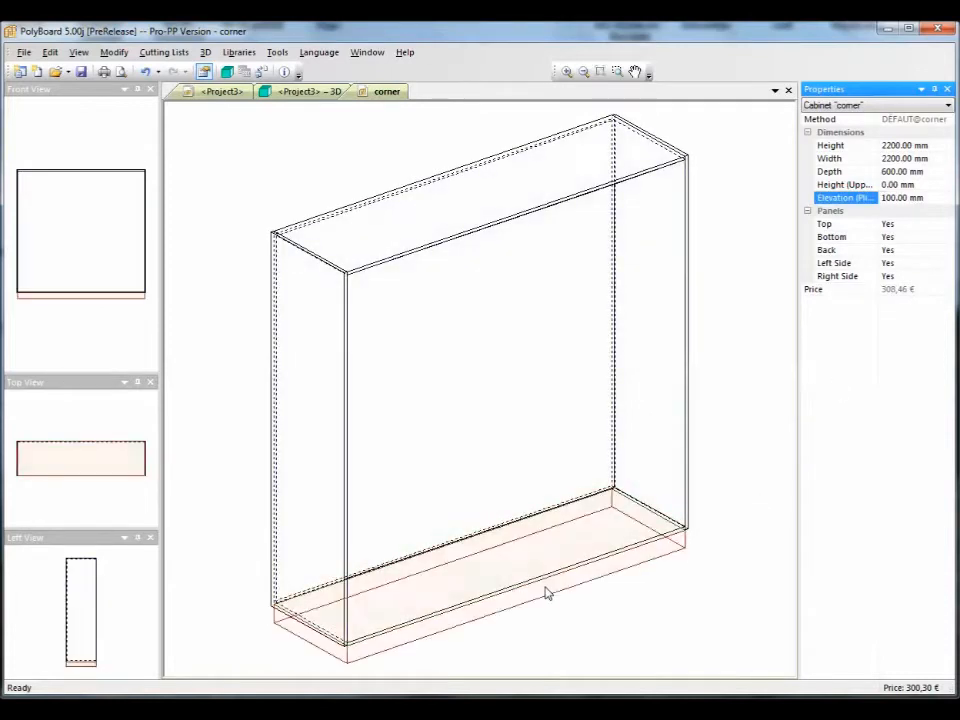
# Step: Add a frontage plinth with a 50 mm recess in the zone beneath the cabinet
pyautogui.click(546, 594)
pyautogui.rightClick(546, 594)
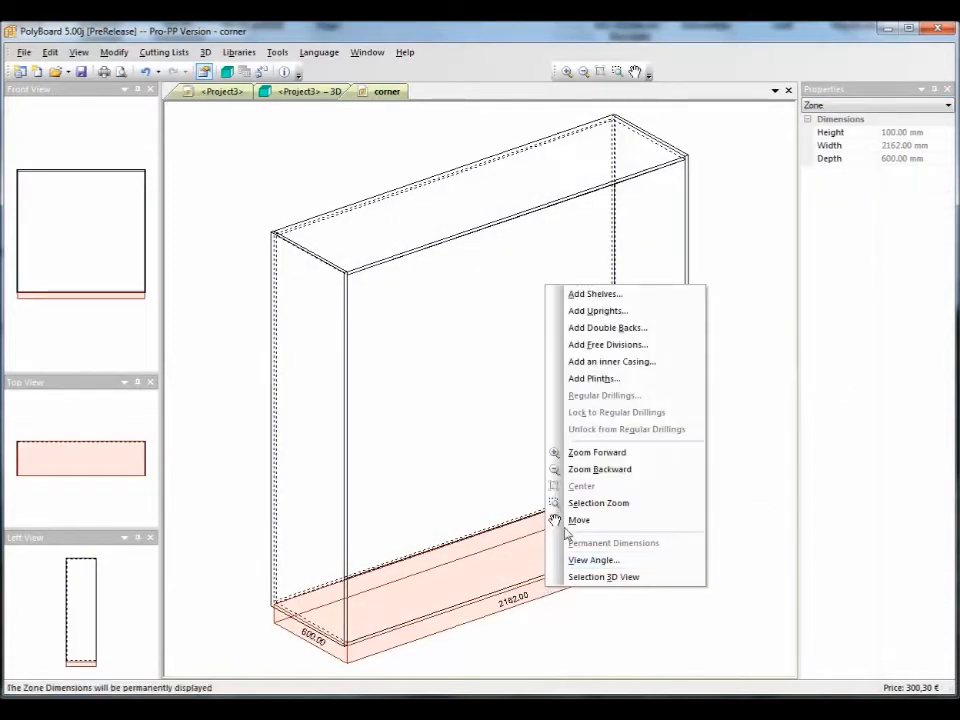
pyautogui.click(574, 380)
pyautogui.click(387, 323)
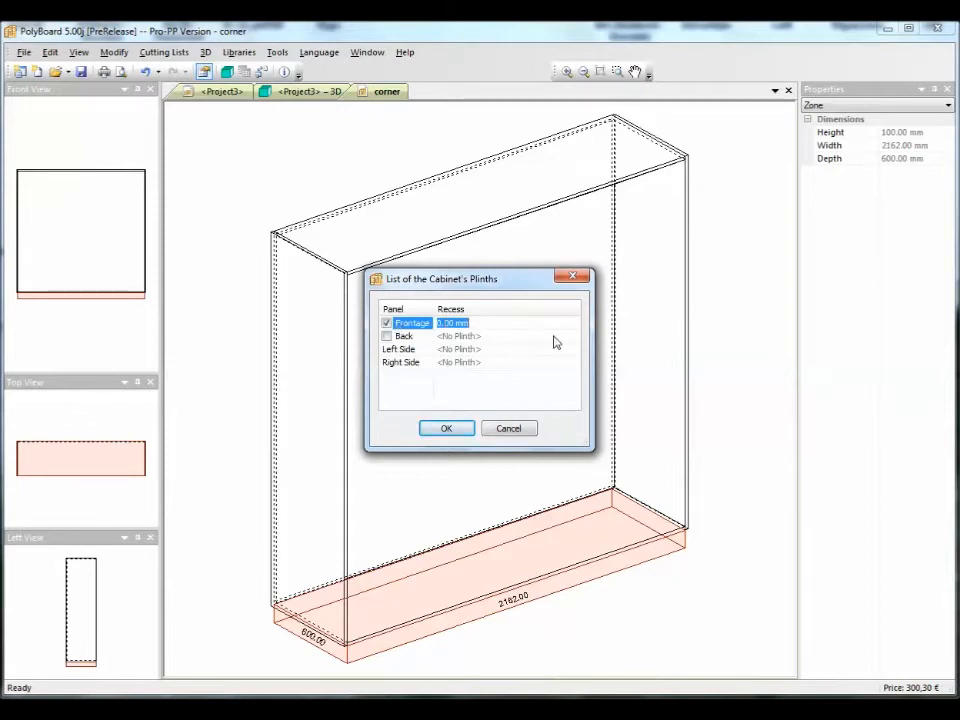
pyautogui.write('50')
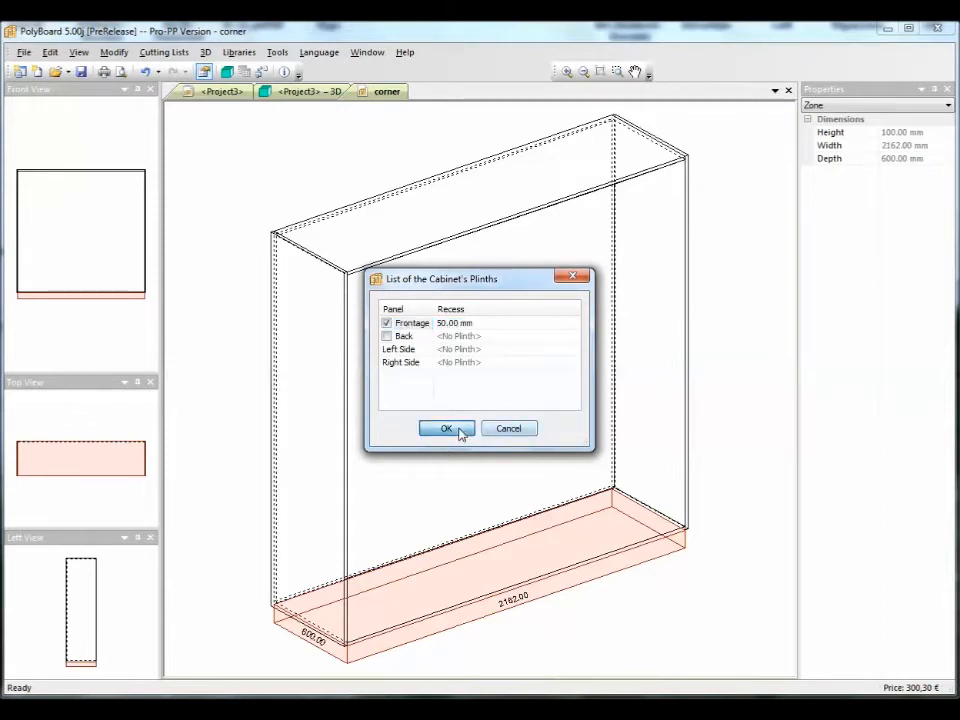
pyautogui.click(461, 431)
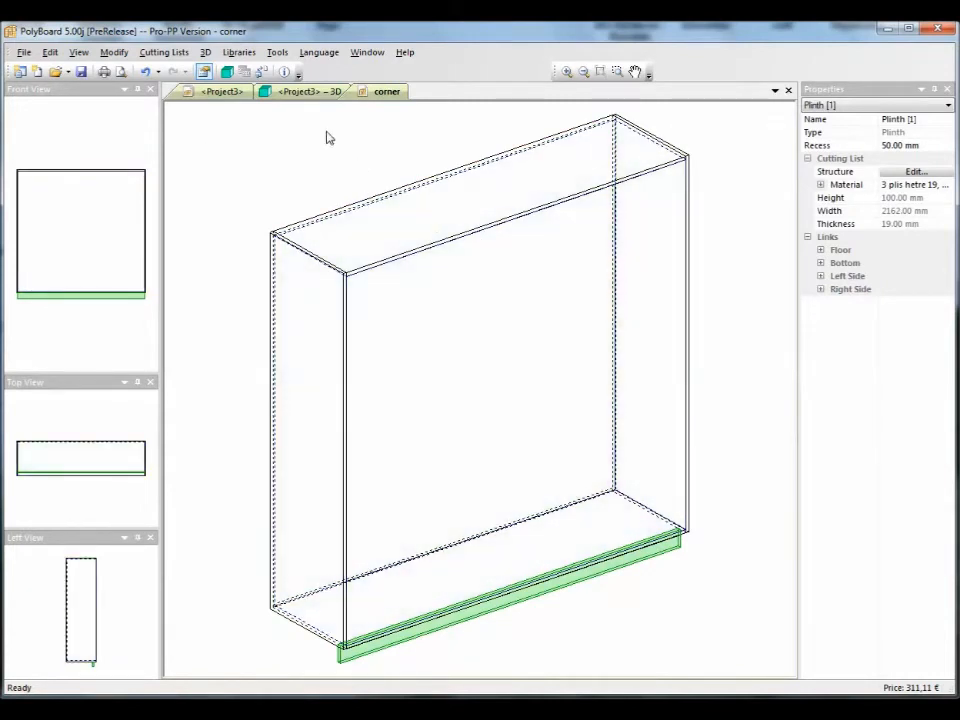
# Step: Check the project's 3D view and save the cabinet modifications in the corner model
pyautogui.click(304, 92)
pyautogui.moveTo(446, 240); pyautogui.dragTo(553, 390)
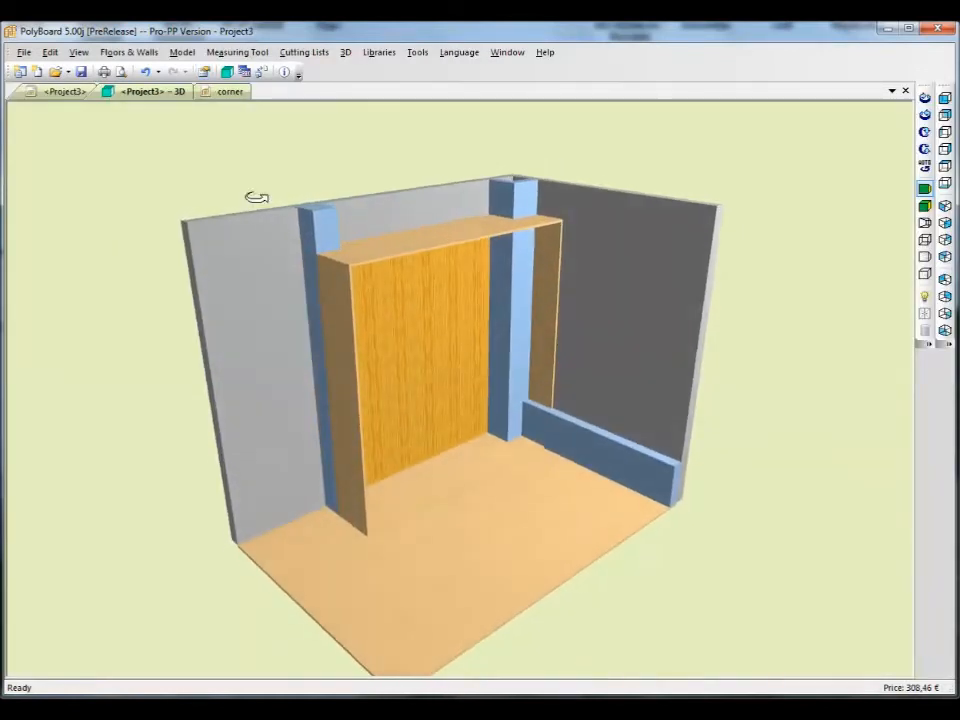
pyautogui.click(234, 92)
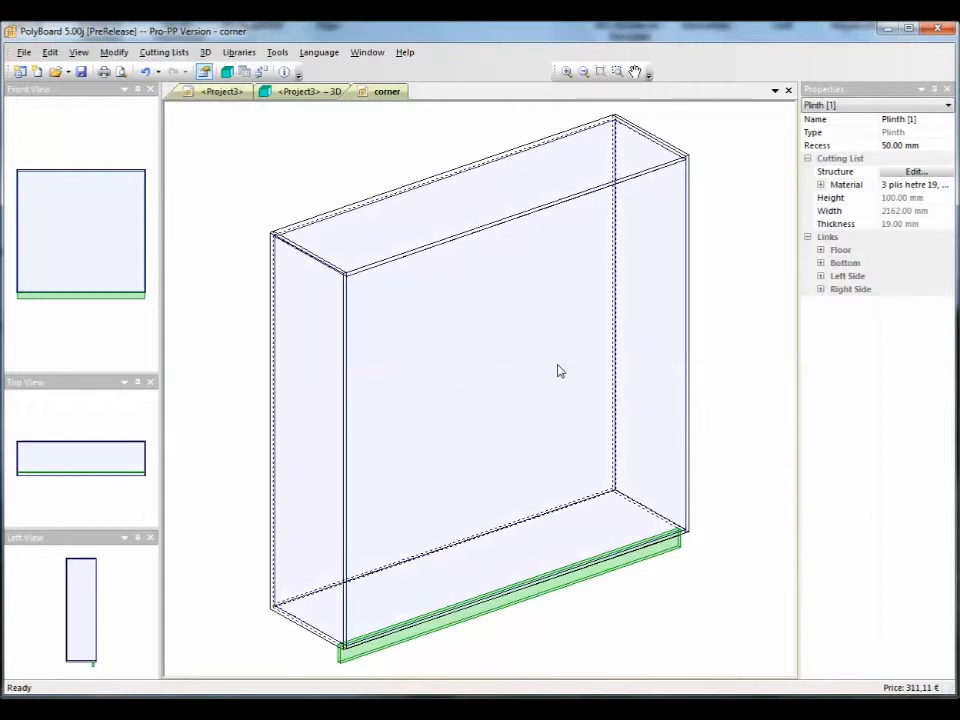
pyautogui.click(81, 72)
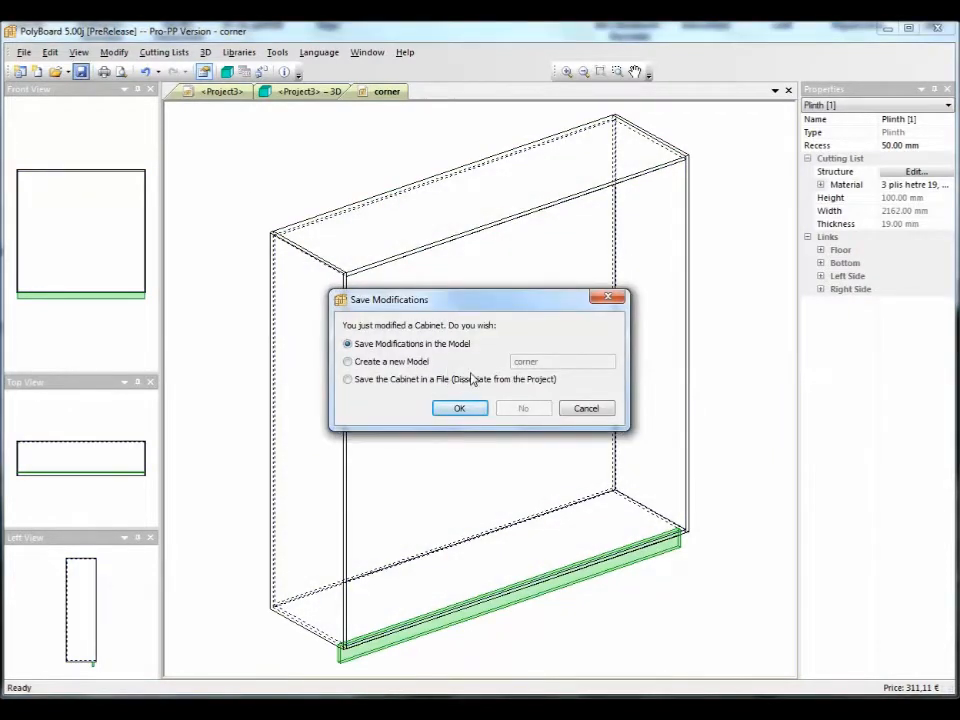
pyautogui.click(472, 410)
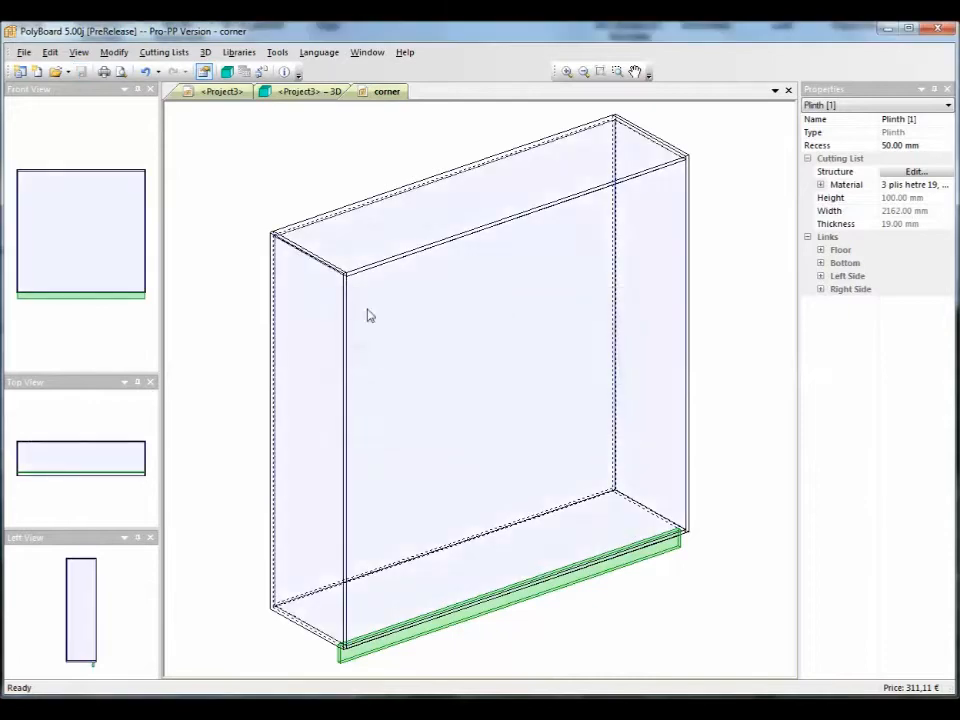
# Step: Examine in the project's 3D view how the cabinet and its plinth sit against the columns and wall box
pyautogui.click(297, 92)
pyautogui.moveTo(461, 467)
pyautogui.mouseDown()
pyautogui.moveTo(459, 450)
pyautogui.moveTo(474, 481)
pyautogui.mouseUp()
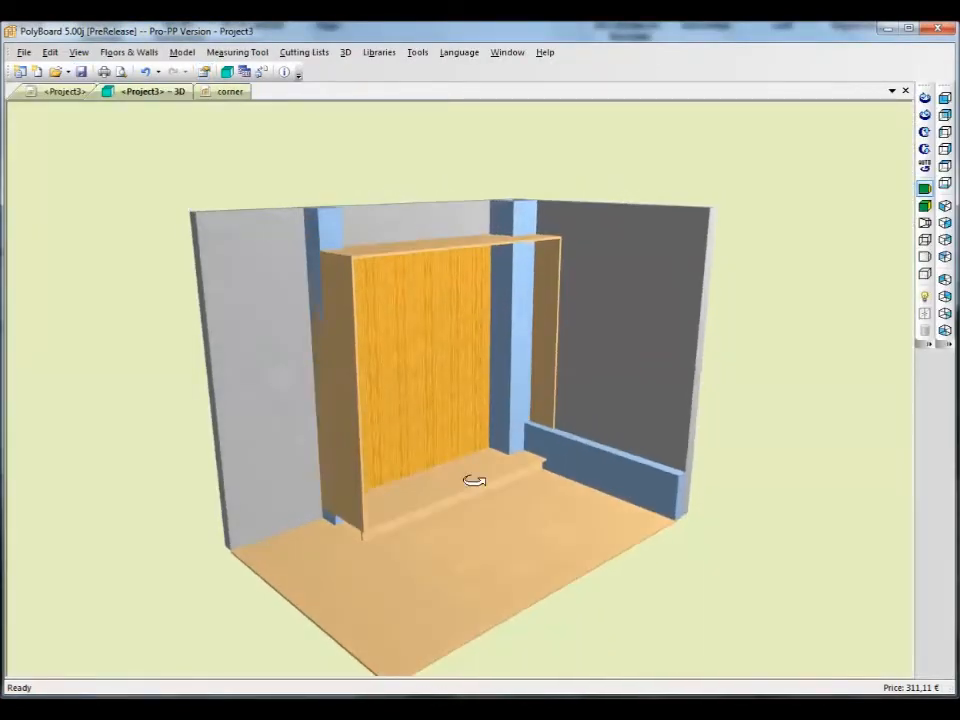
pyautogui.scroll(3, 474, 481)
pyautogui.scroll(-1, 325, 445)
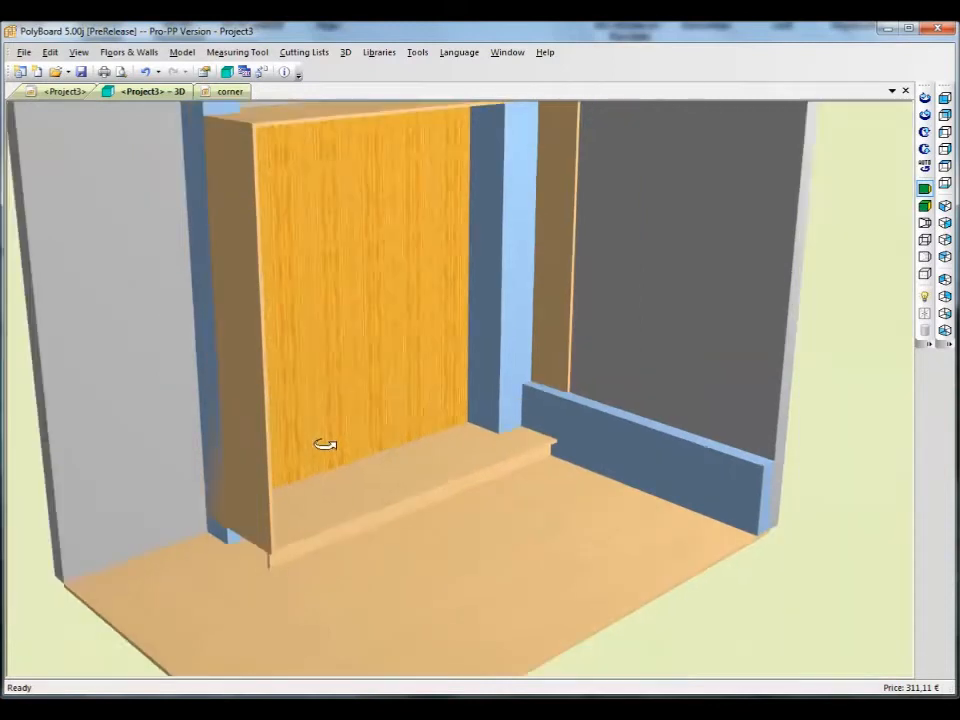
pyautogui.scroll(-2, 326, 411)
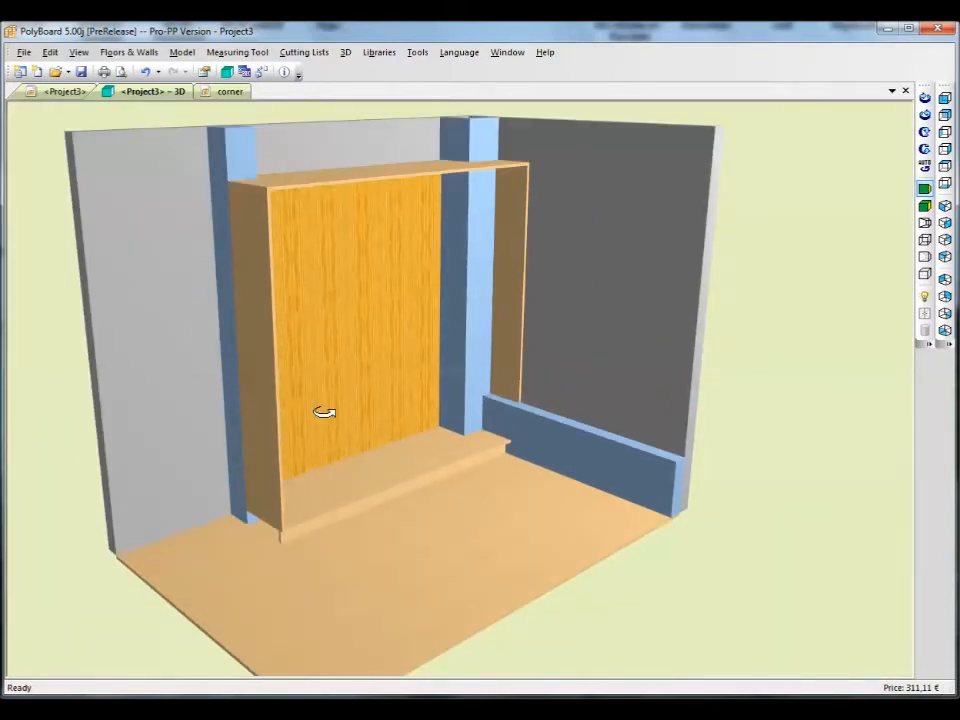
# Step: Measure the column at the cabinet's left end in the project with a horizontal measure at its top
pyautogui.click(228, 91)
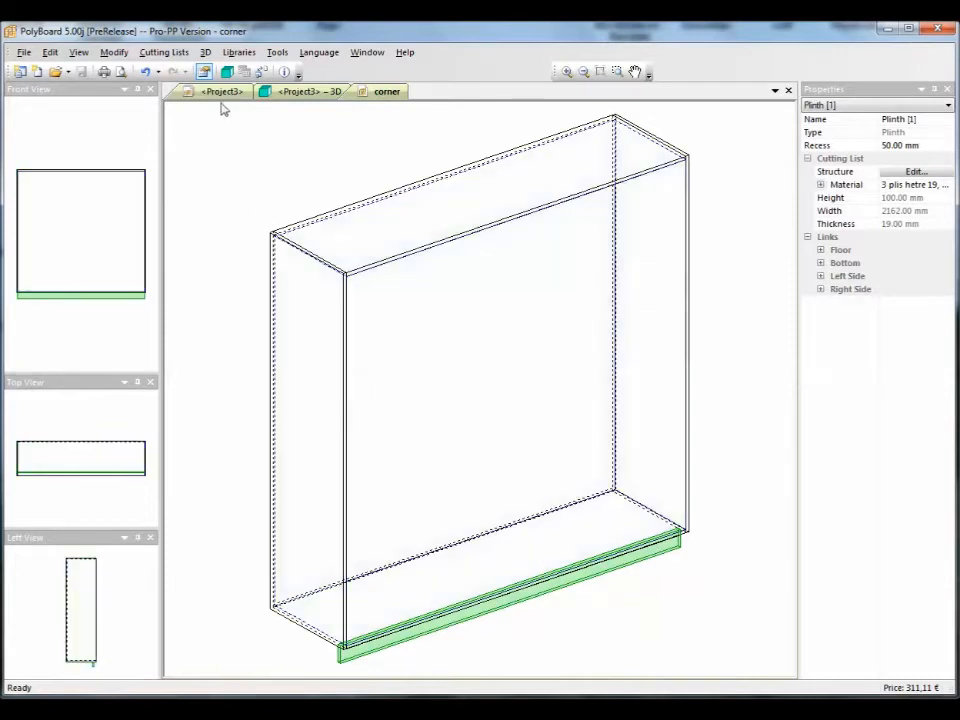
pyautogui.click(223, 92)
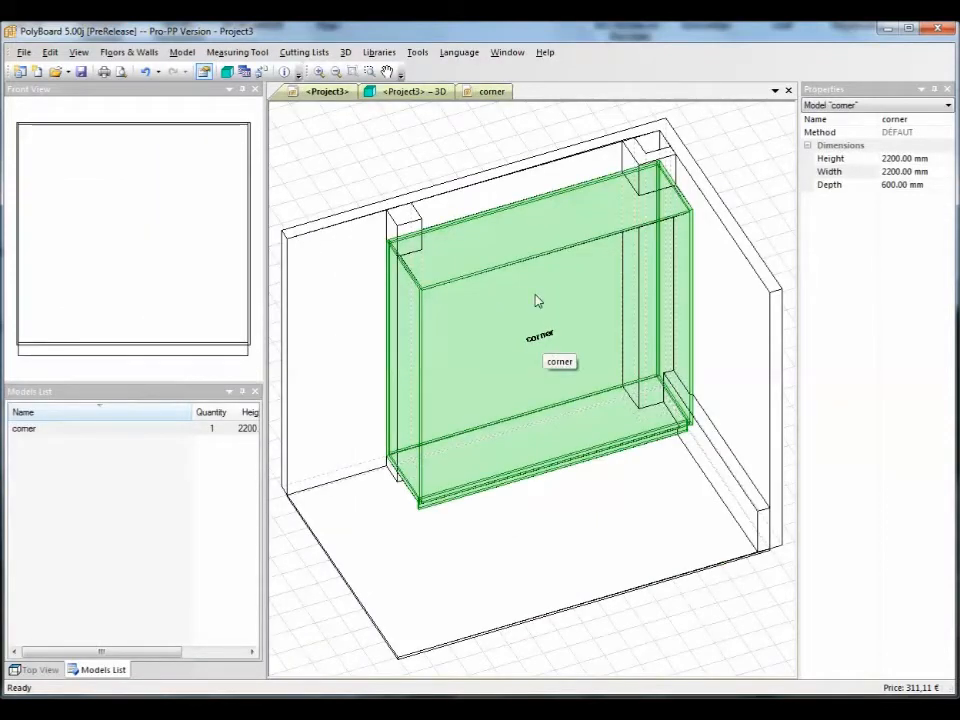
pyautogui.click(237, 52)
pyautogui.click(258, 102)
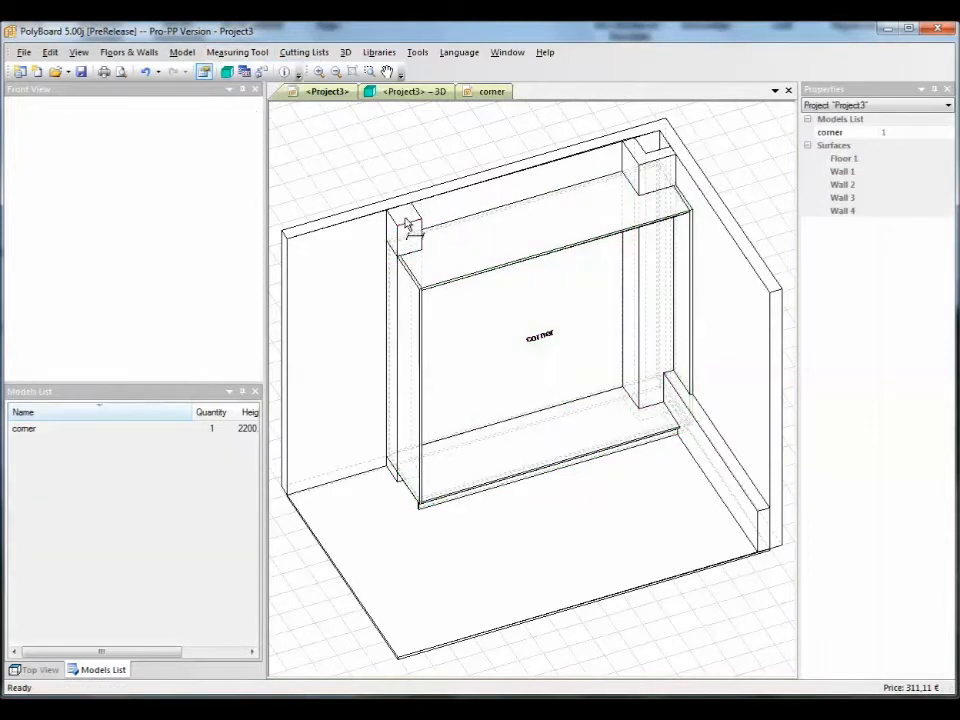
pyautogui.click(388, 212)
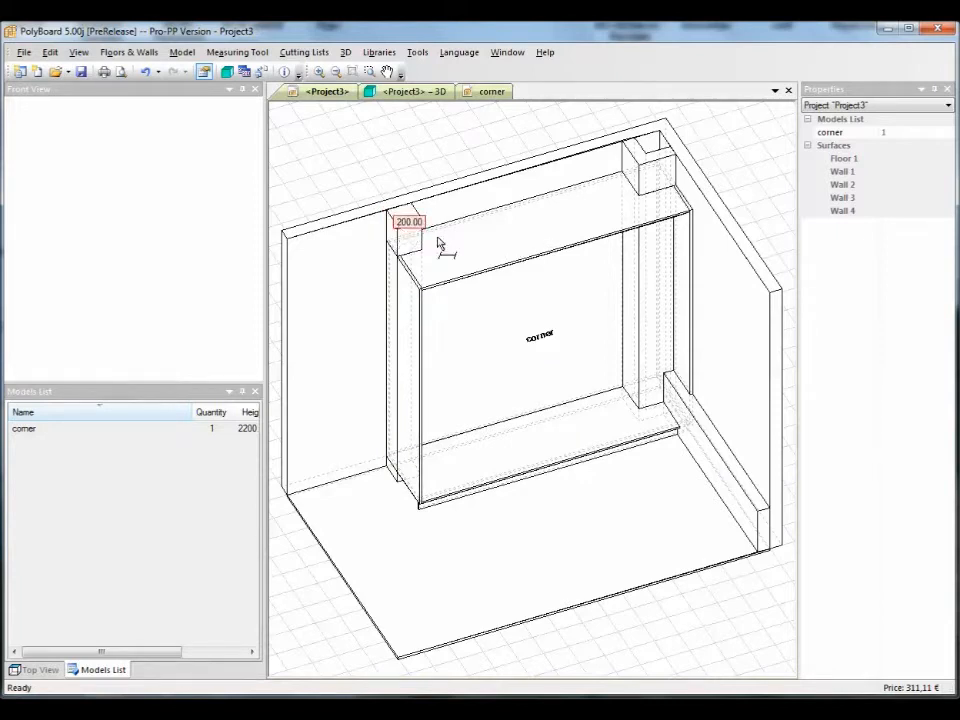
# Step: Start an unboxing in the corner model with Left Side as main panel and Back as secondary panel
pyautogui.click(488, 91)
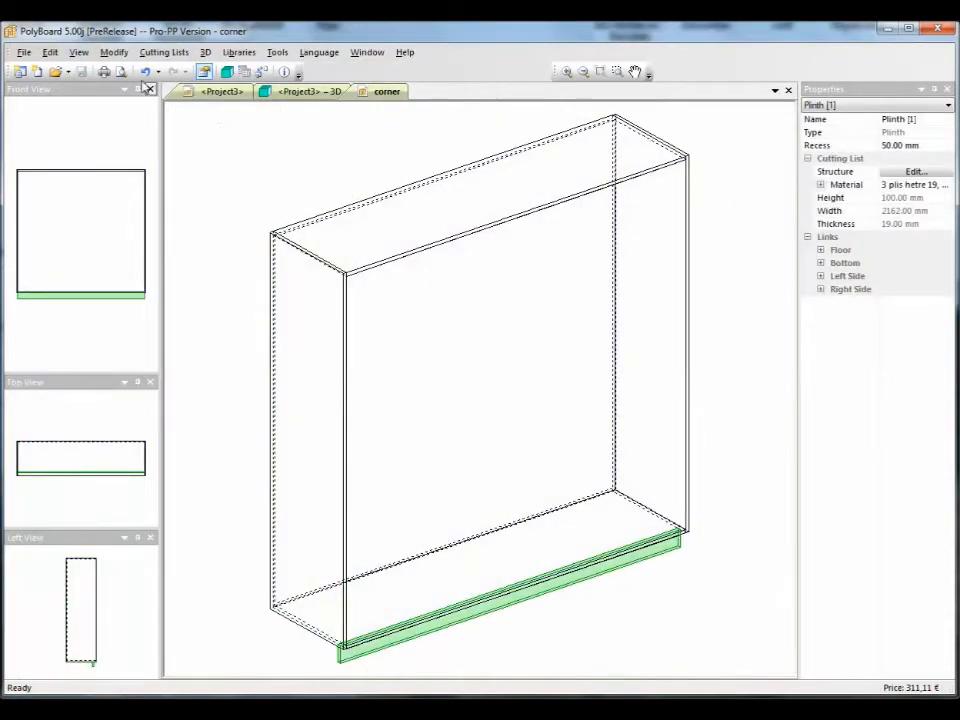
pyautogui.click(115, 52)
pyautogui.moveTo(221, 351)
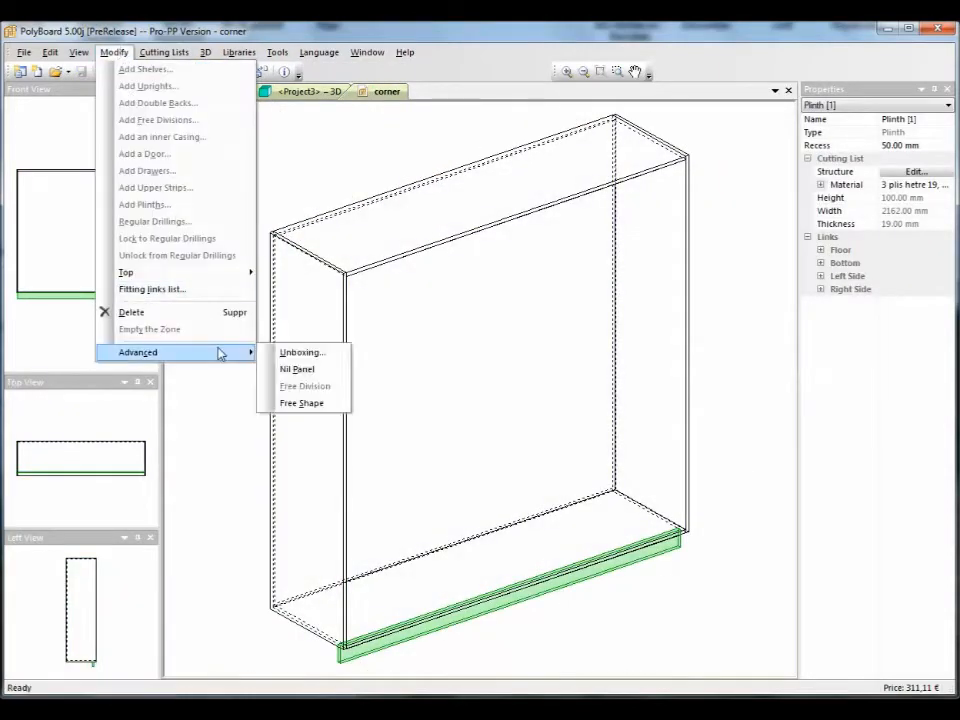
pyautogui.click(285, 354)
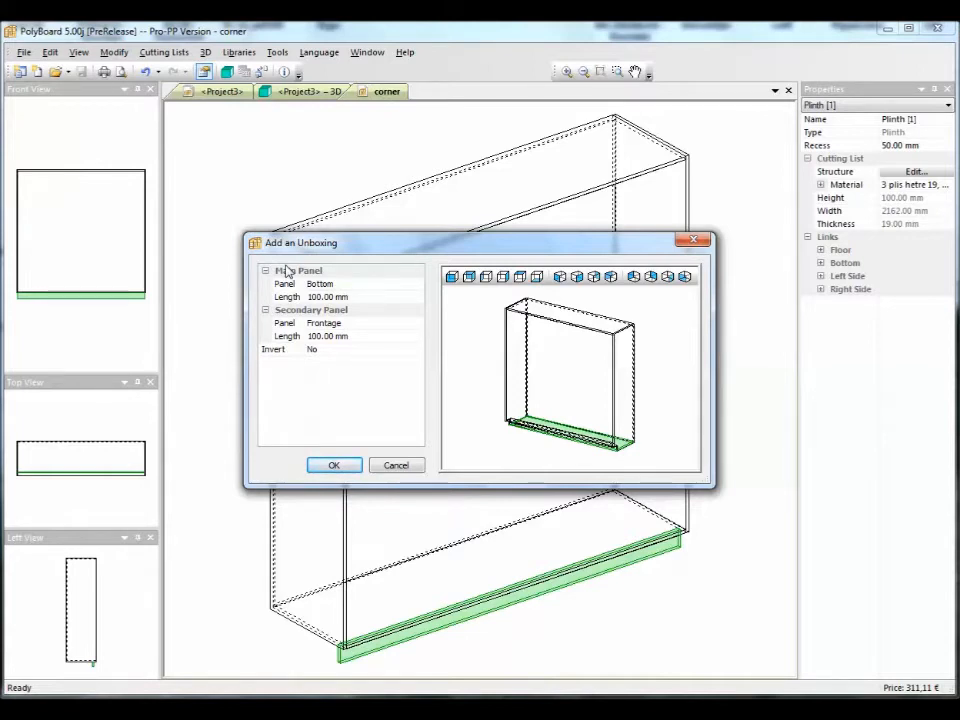
pyautogui.click(359, 286)
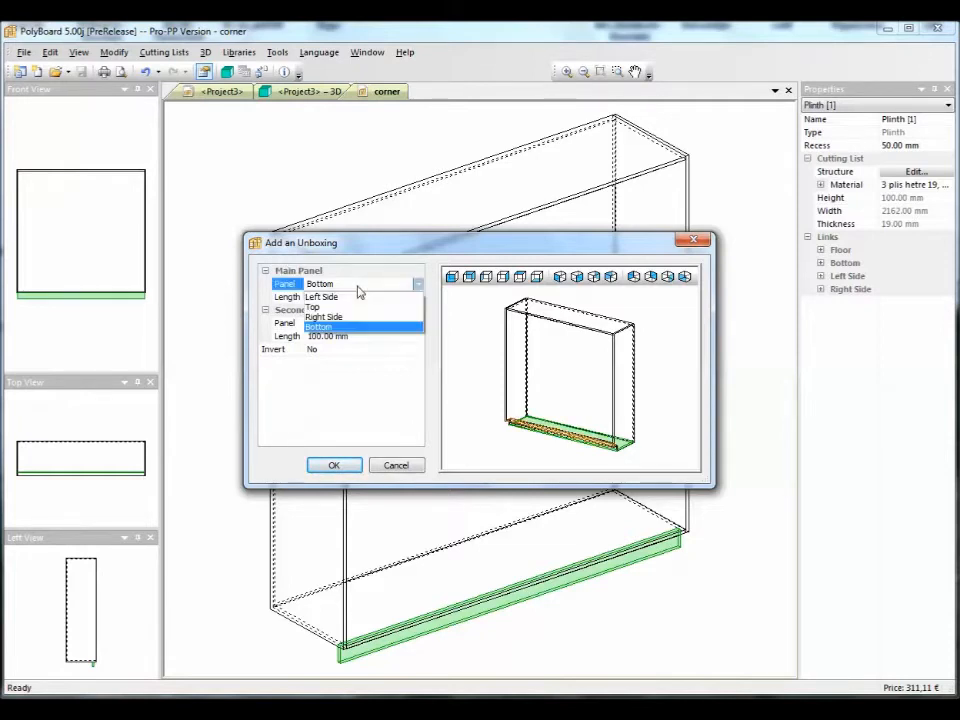
pyautogui.click(360, 300)
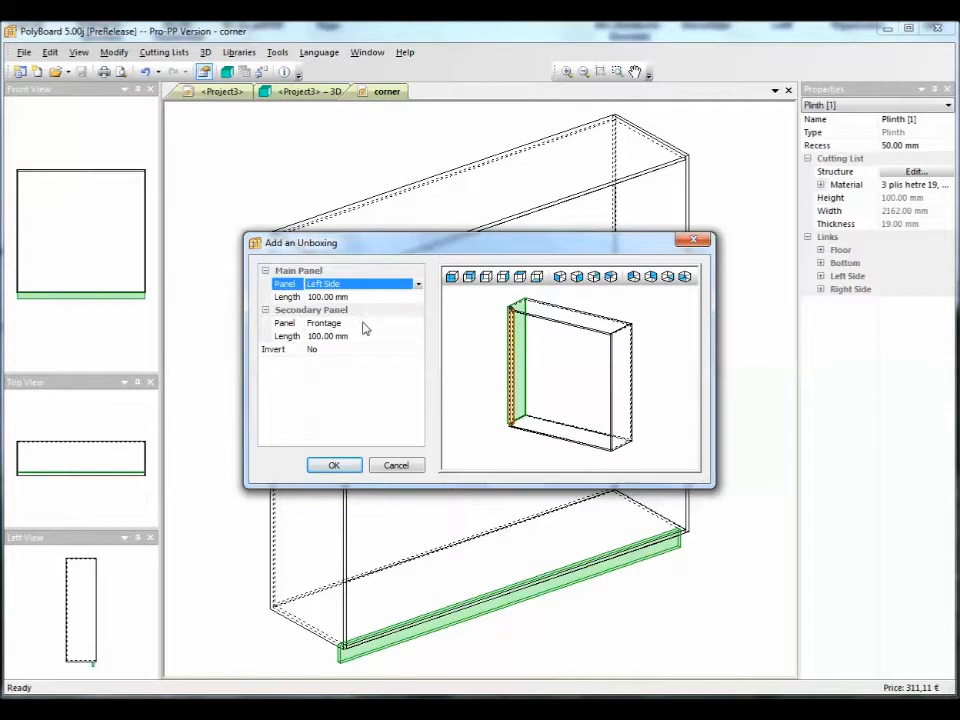
pyautogui.click(364, 323)
pyautogui.click(364, 358)
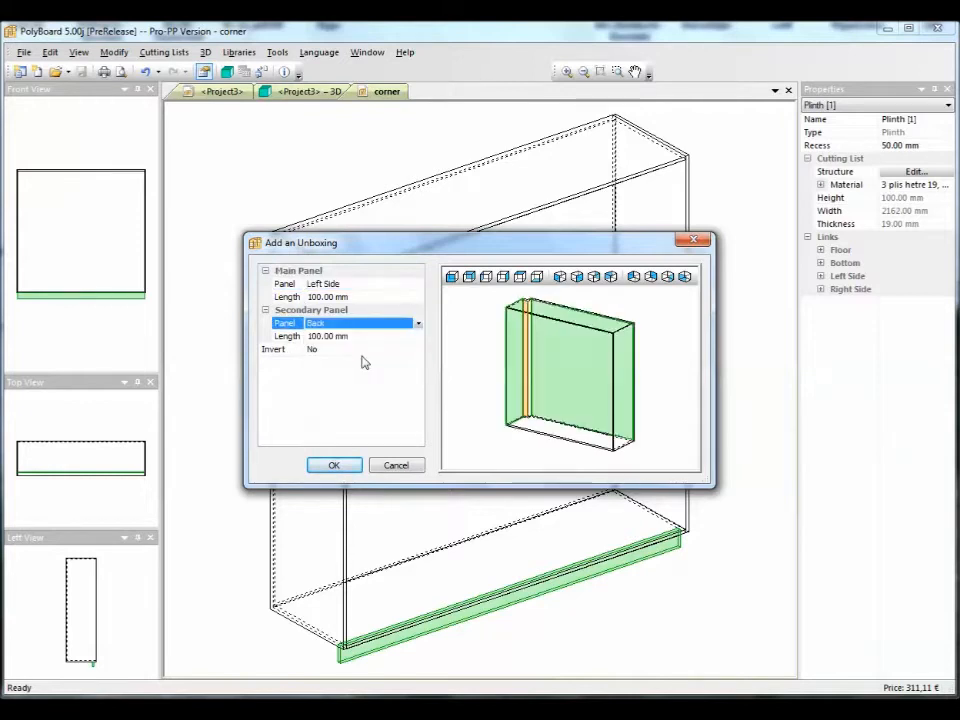
# Step: Set the main and secondary panel lengths to 200 mm and create the left rear unboxing
pyautogui.click(378, 297)
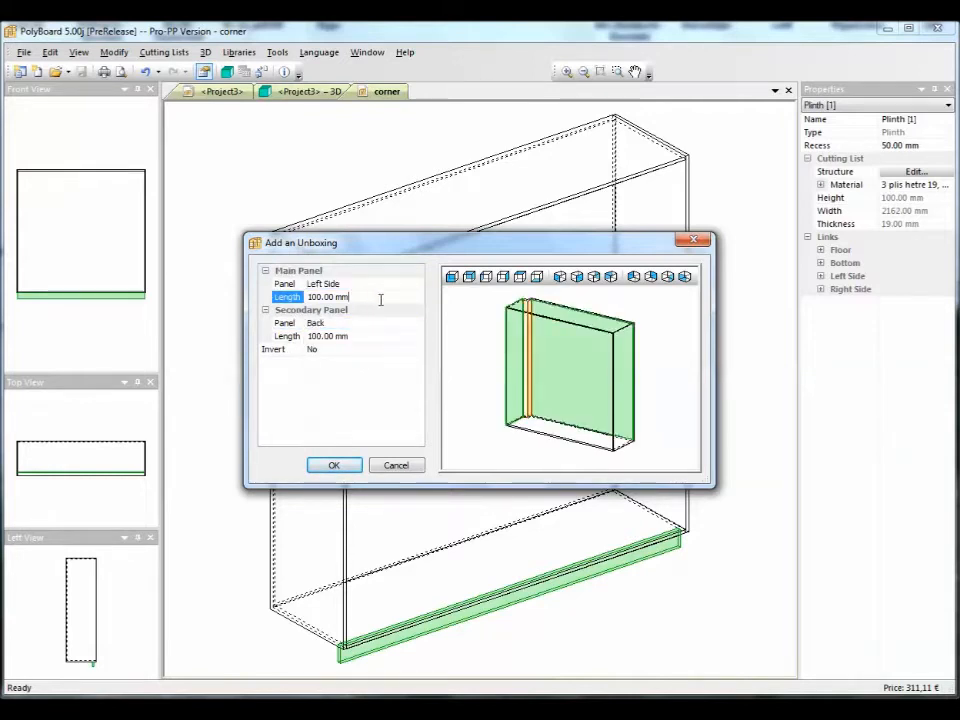
pyautogui.write('200')
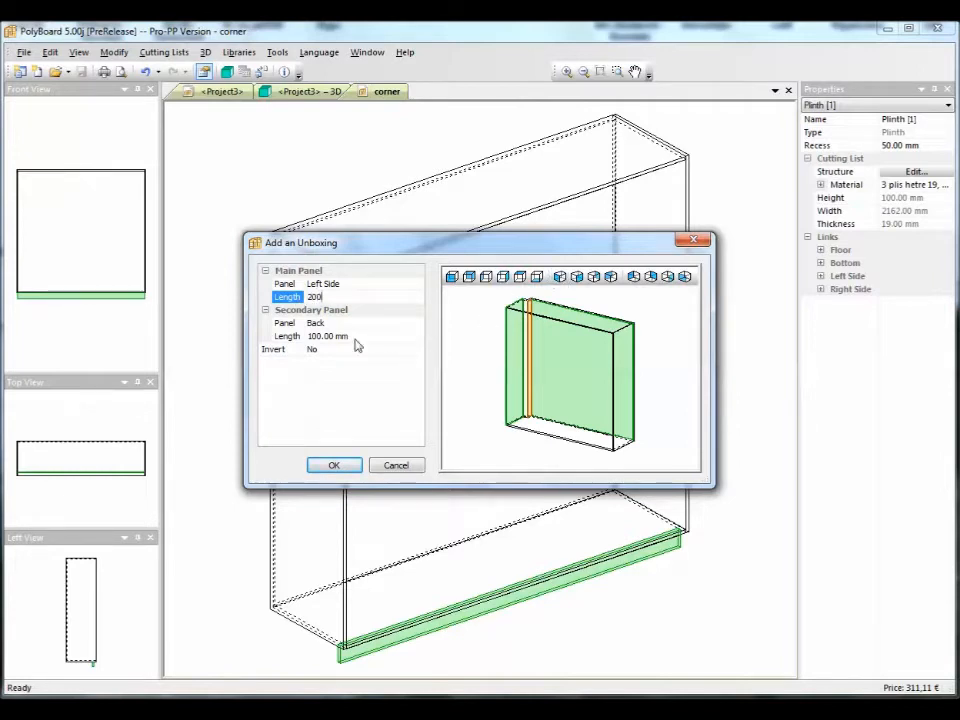
pyautogui.click(362, 338)
pyautogui.write('200')
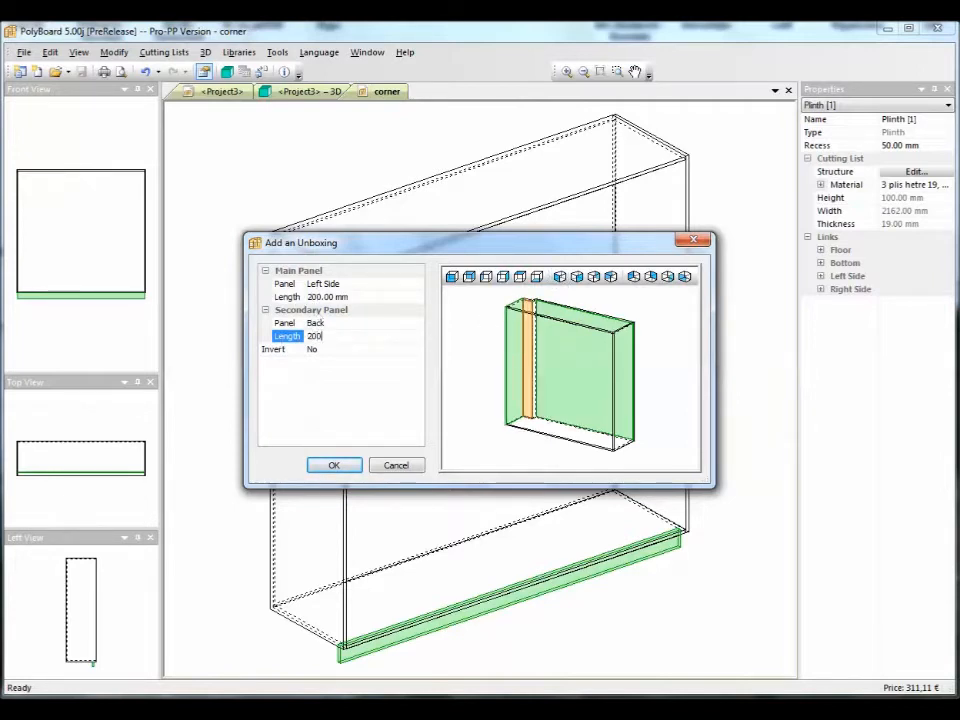
pyautogui.click(348, 472)
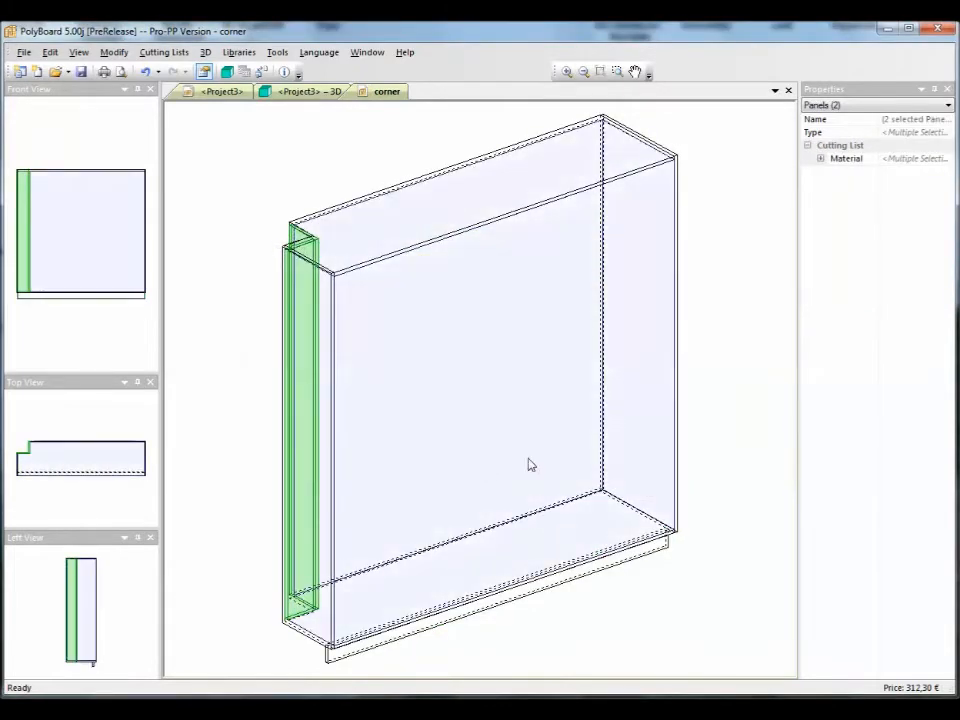
# Step: Inspect the left rear notch up close and save the cabinet modifications in the model
pyautogui.moveTo(456, 409); pyautogui.dragTo(486, 443, button='middle')
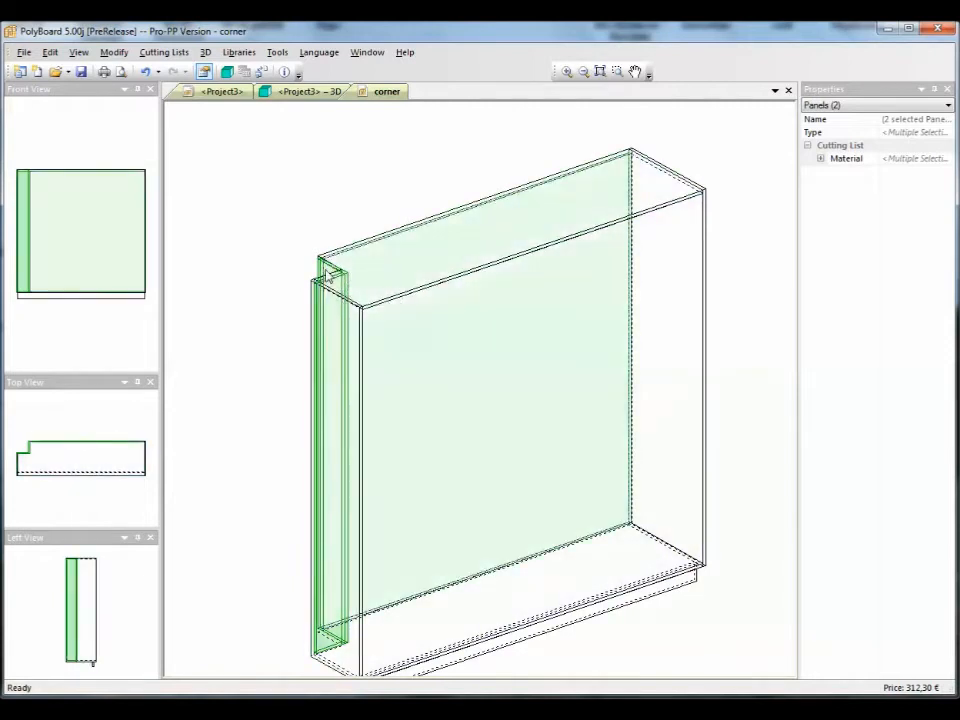
pyautogui.scroll(4, 350, 283)
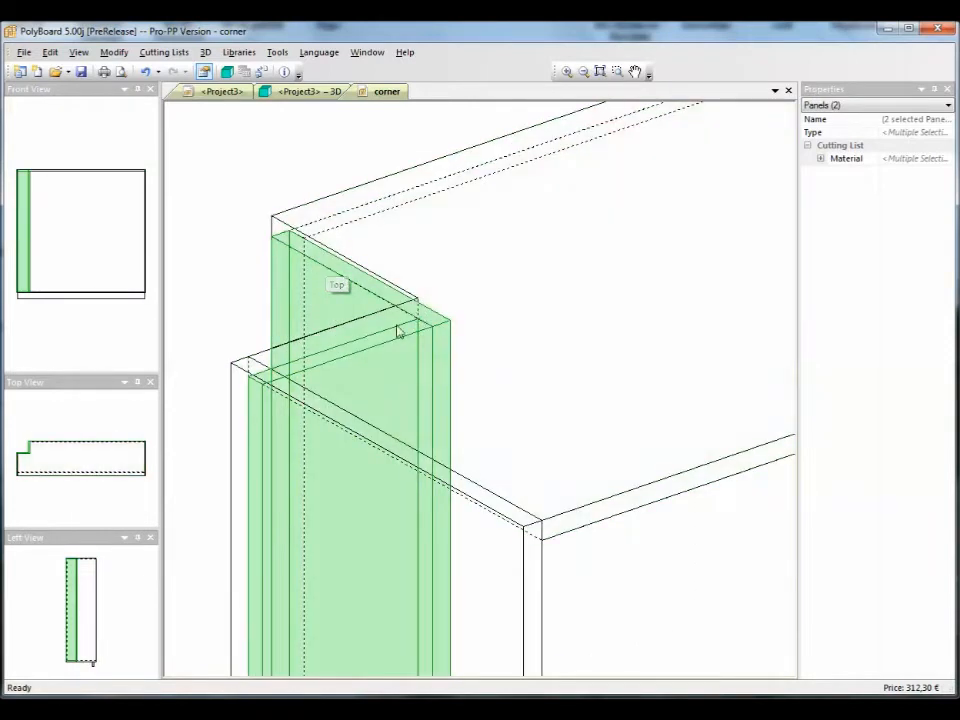
pyautogui.scroll(-2, 350, 368)
pyautogui.scroll(-2, 351, 362)
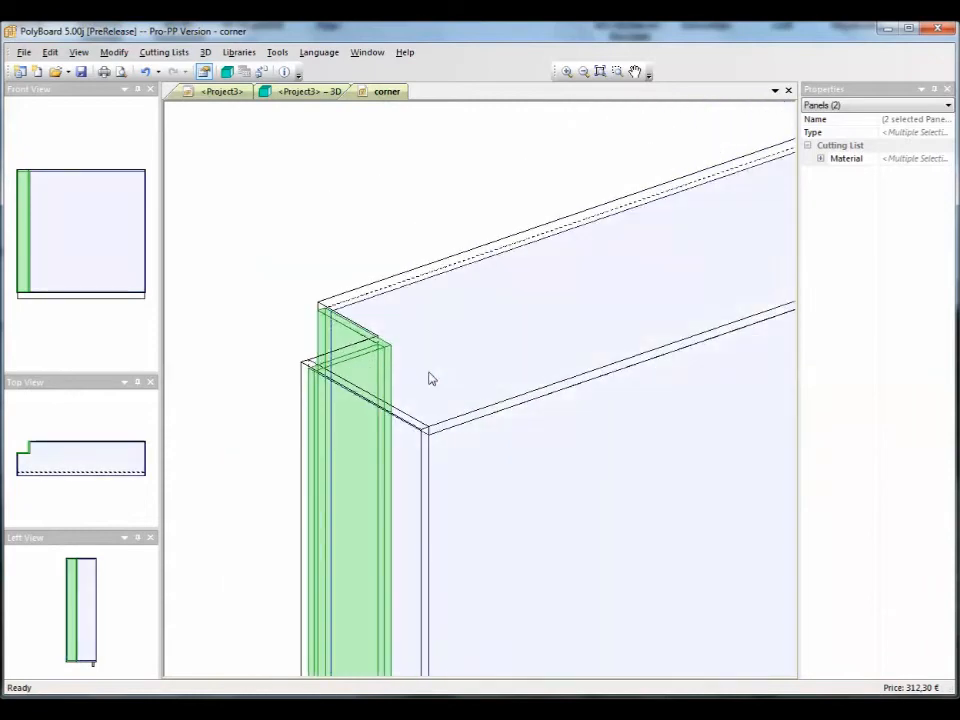
pyautogui.scroll(-3, 434, 373)
pyautogui.moveTo(532, 409); pyautogui.dragTo(401, 332, button='middle')
pyautogui.scroll(-2, 418, 354)
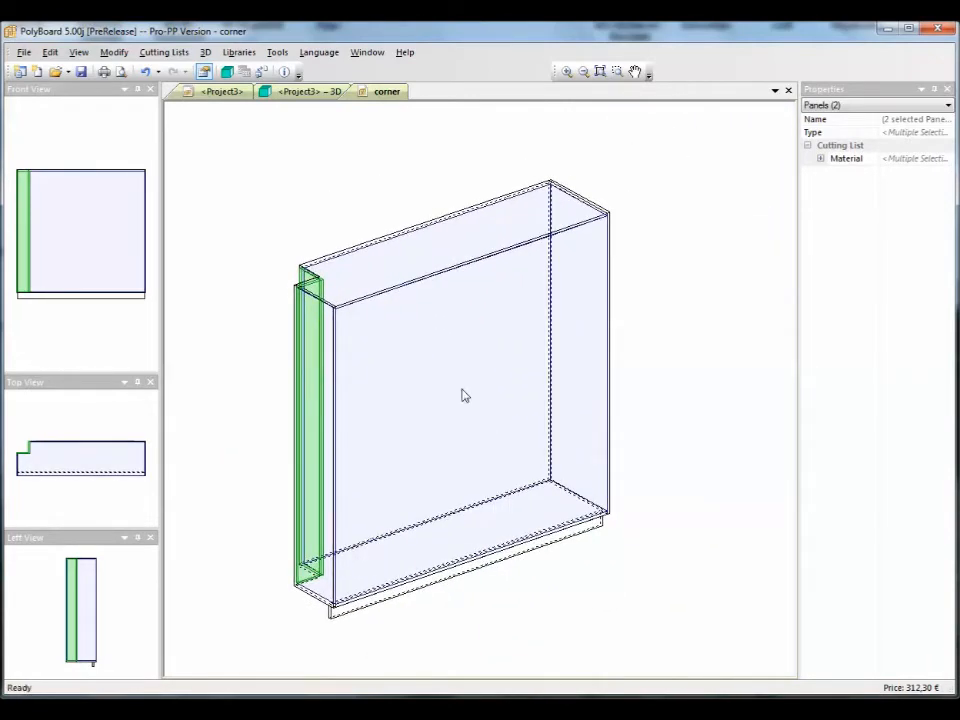
pyautogui.click(81, 72)
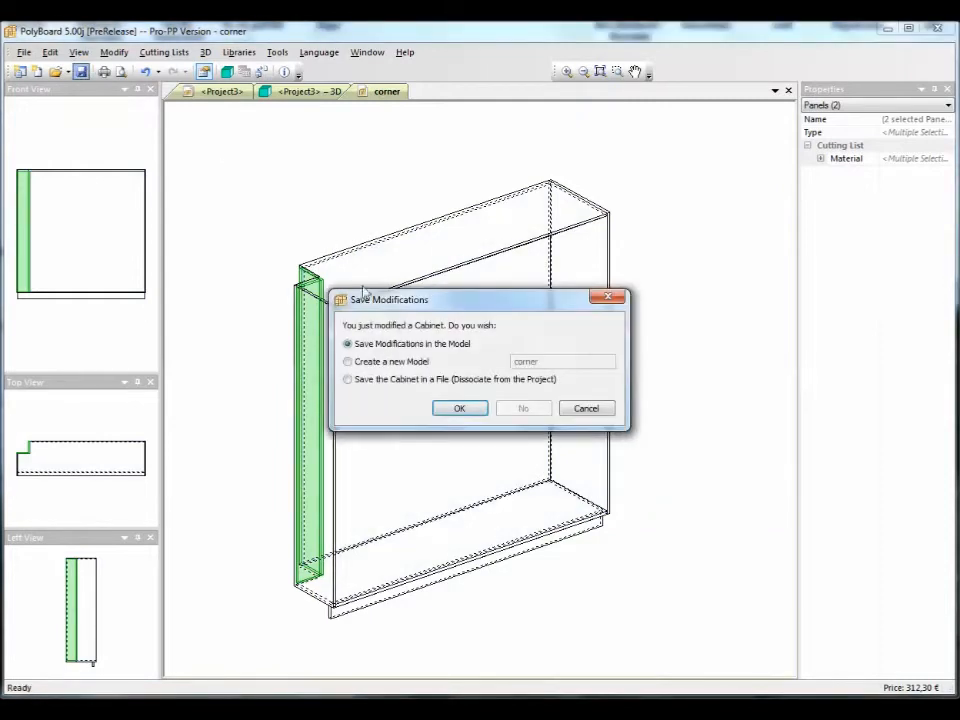
pyautogui.click(448, 409)
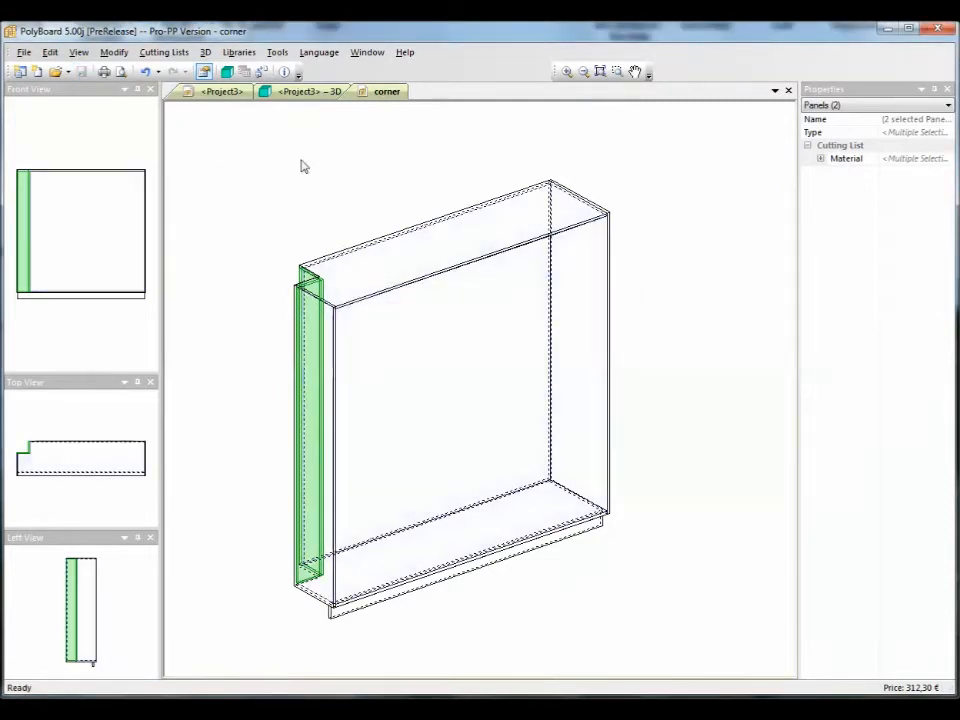
# Step: Check in the project's 3D view how the notched cabinet fits around the left column
pyautogui.click(290, 92)
pyautogui.moveTo(340, 363); pyautogui.dragTo(311, 369)
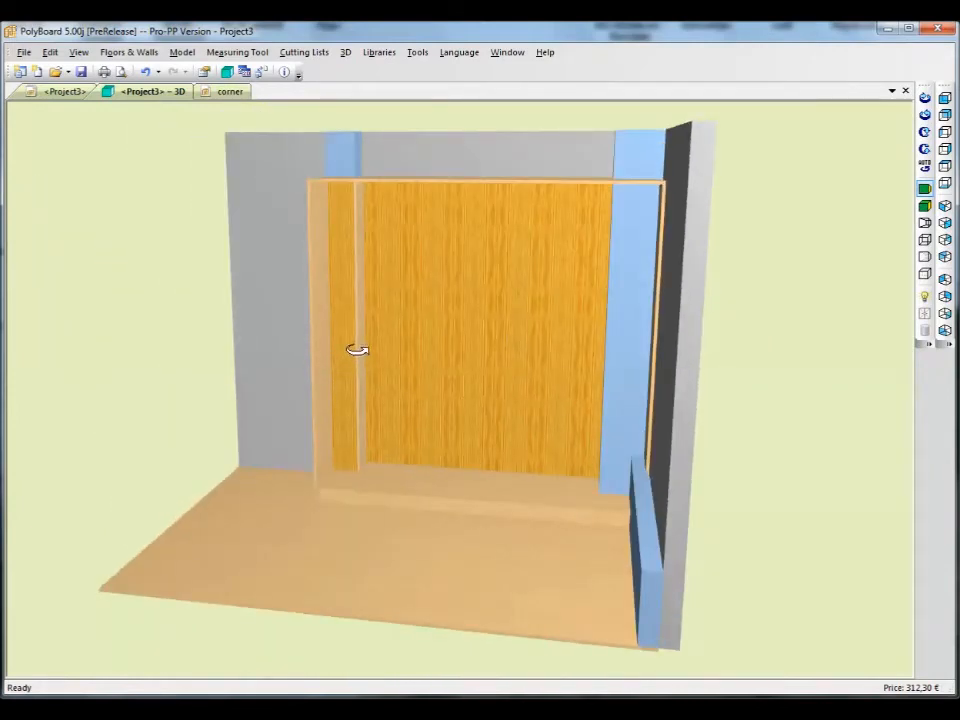
pyautogui.moveTo(345, 364); pyautogui.dragTo(370, 364)
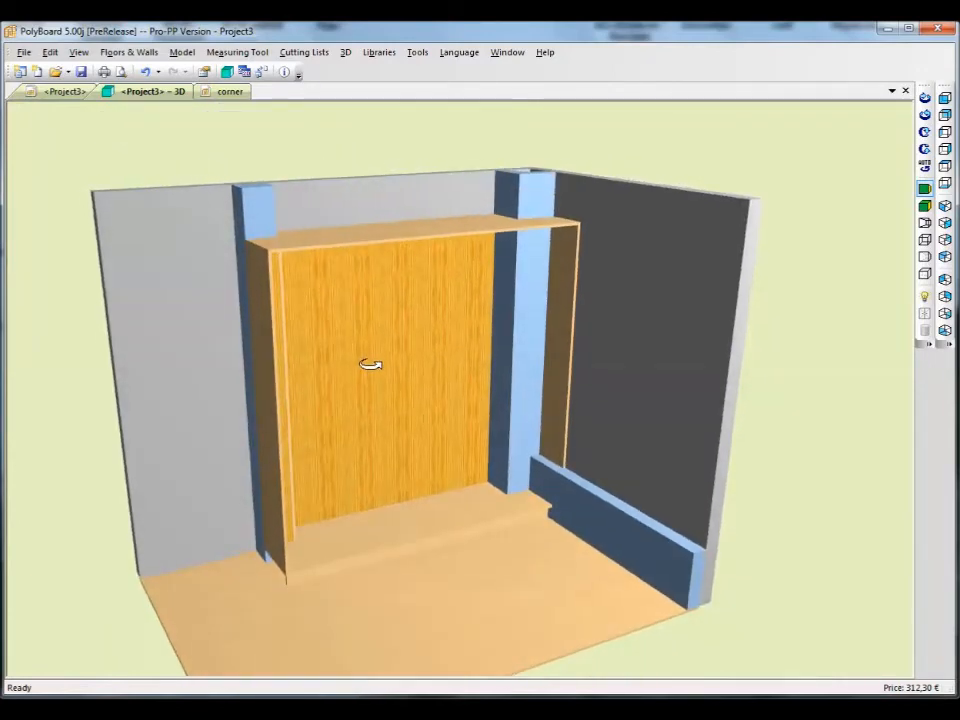
# Step: Measure the width and depth of the corner column in the project with horizontal measures at its top
pyautogui.click(64, 91)
pyautogui.scroll(5, 650, 237)
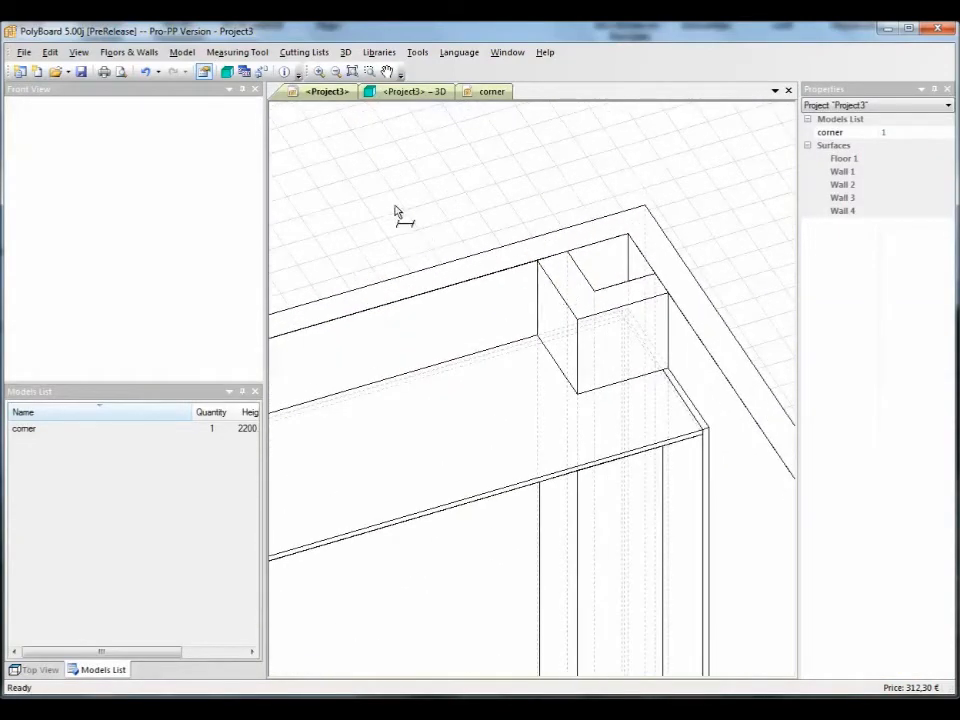
pyautogui.click(237, 52)
pyautogui.click(262, 101)
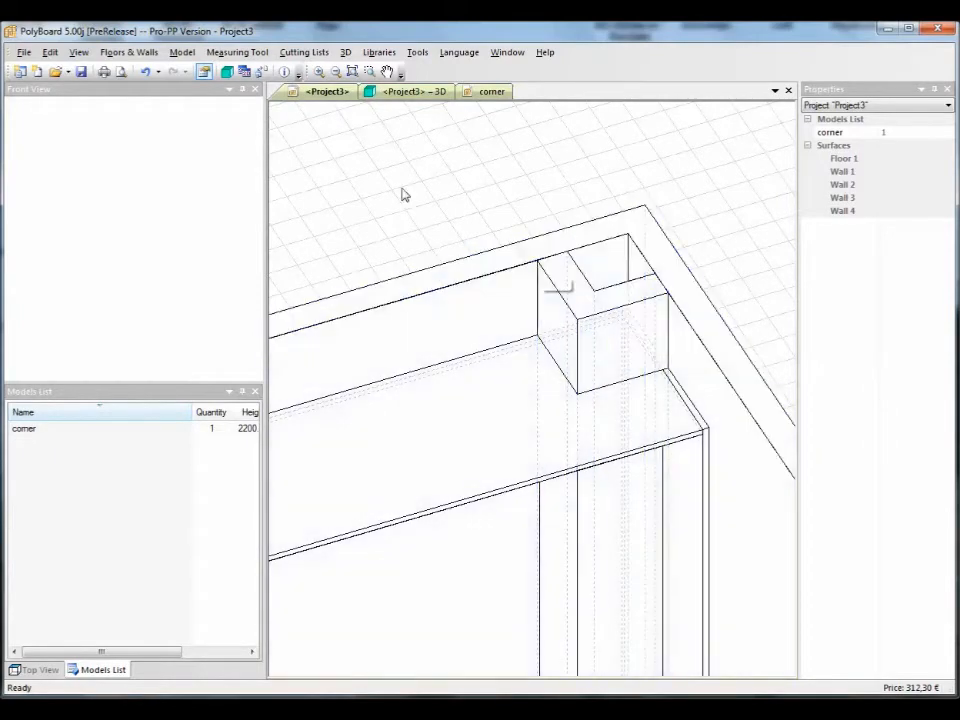
pyautogui.click(243, 58)
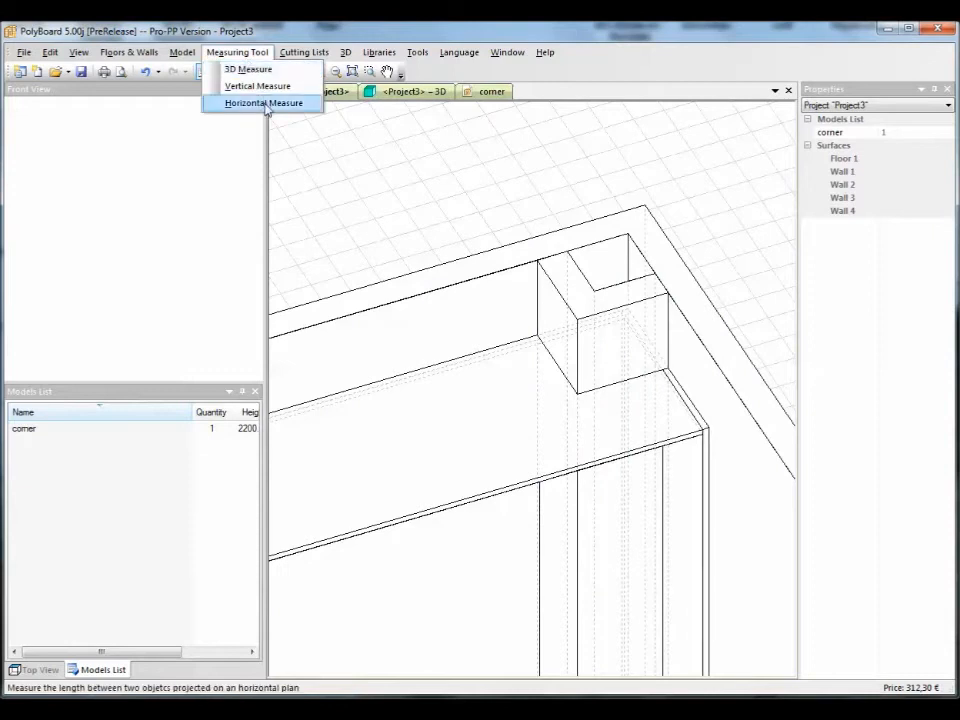
pyautogui.click(262, 102)
pyautogui.click(537, 262)
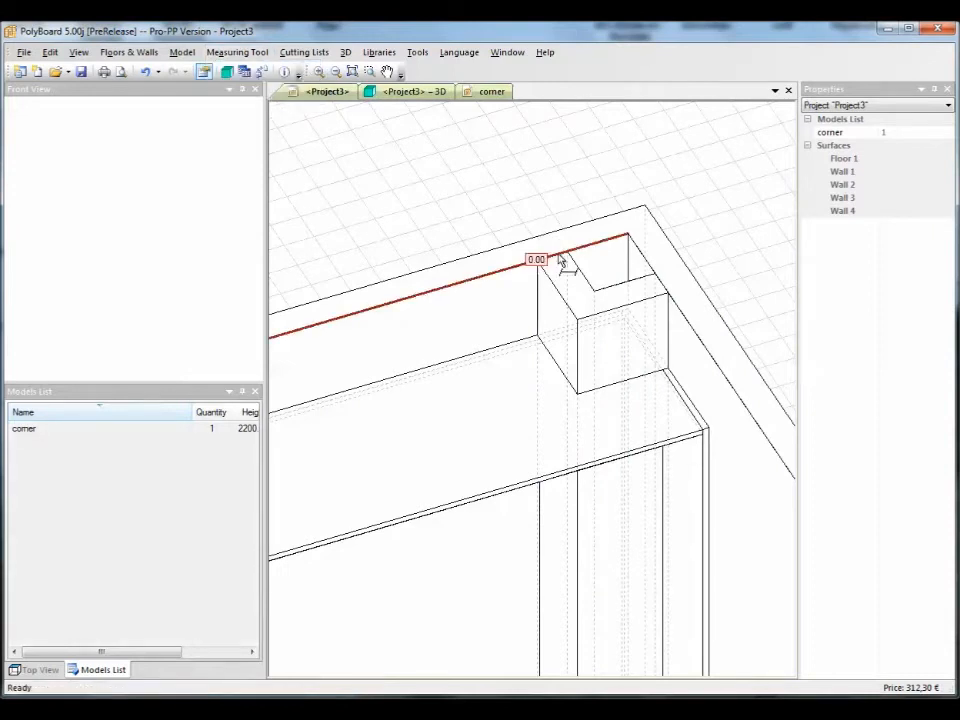
pyautogui.click(628, 236)
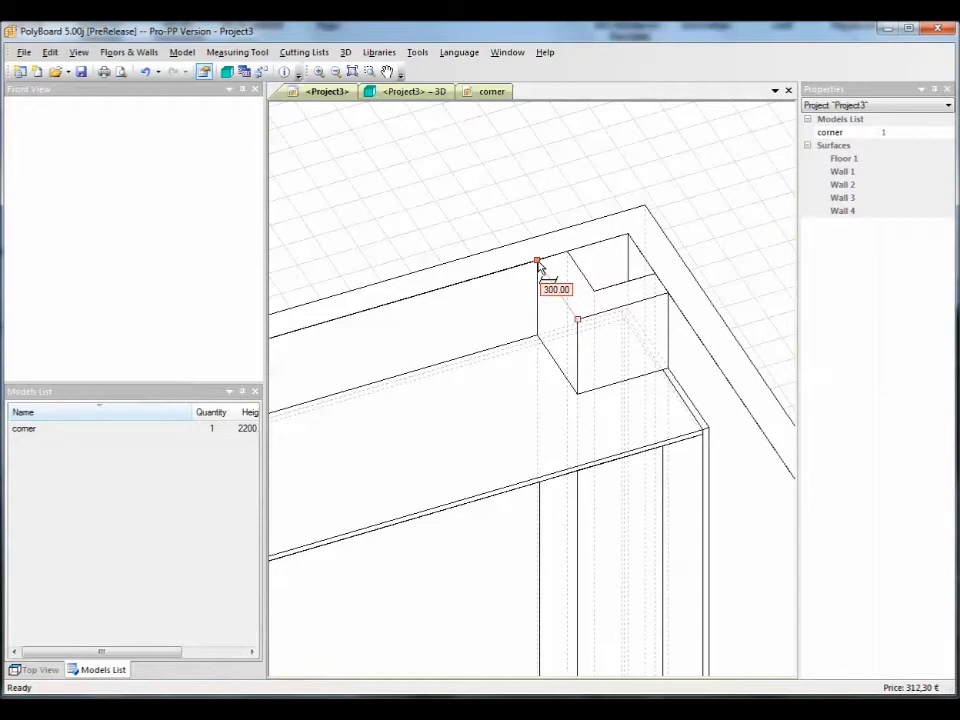
# Step: Start another unboxing in the corner model with Right Side as main panel and Back as secondary panel
pyautogui.click(491, 92)
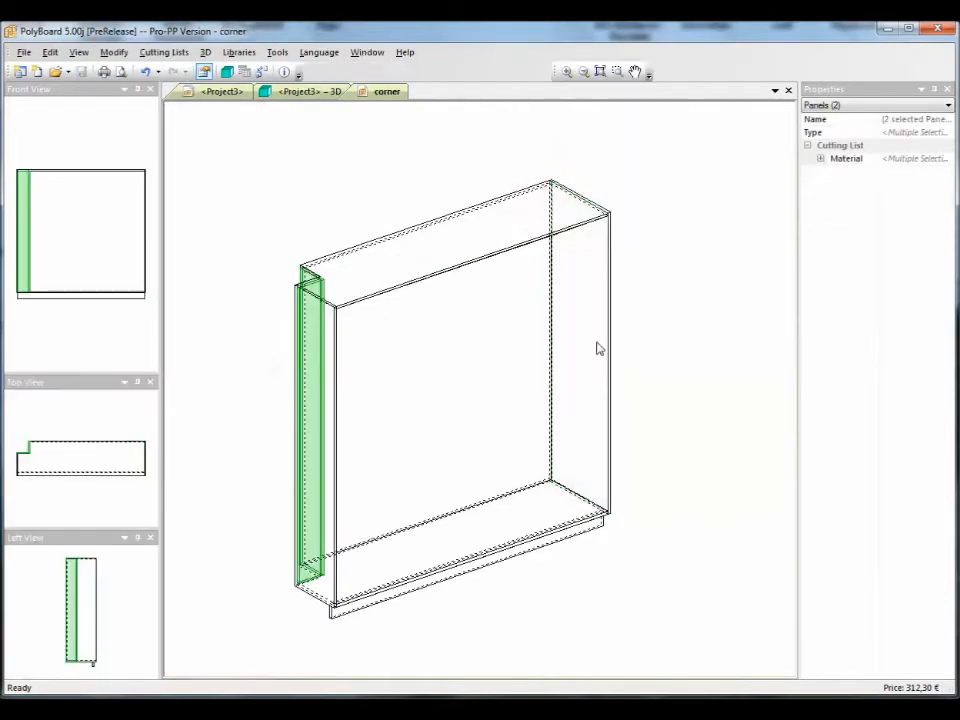
pyautogui.click(113, 52)
pyautogui.moveTo(200, 362)
pyautogui.click(300, 352)
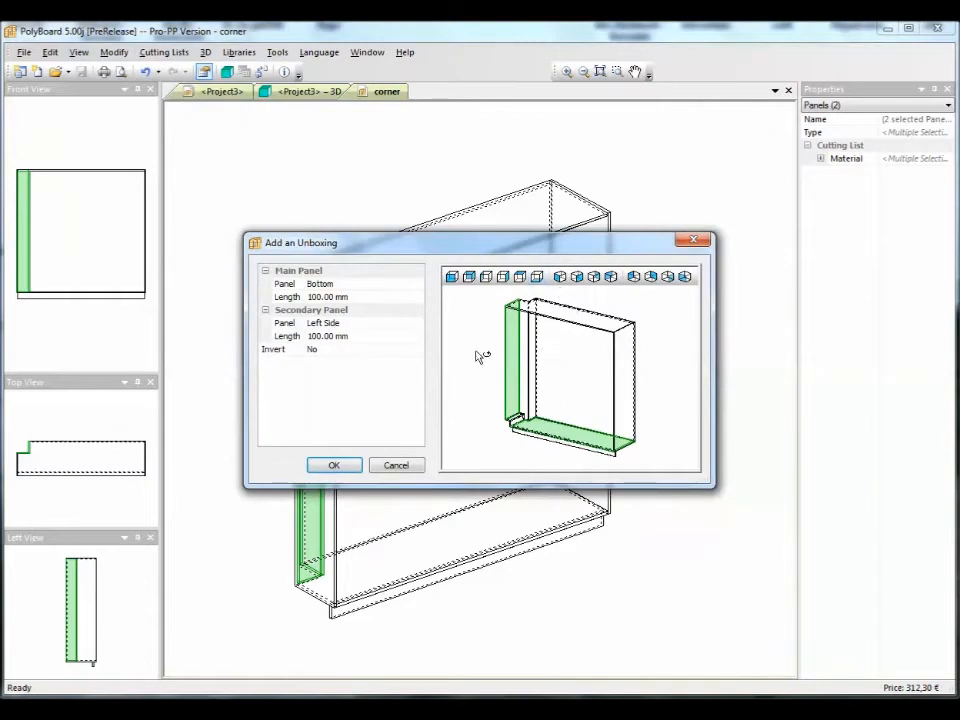
pyautogui.click(385, 327)
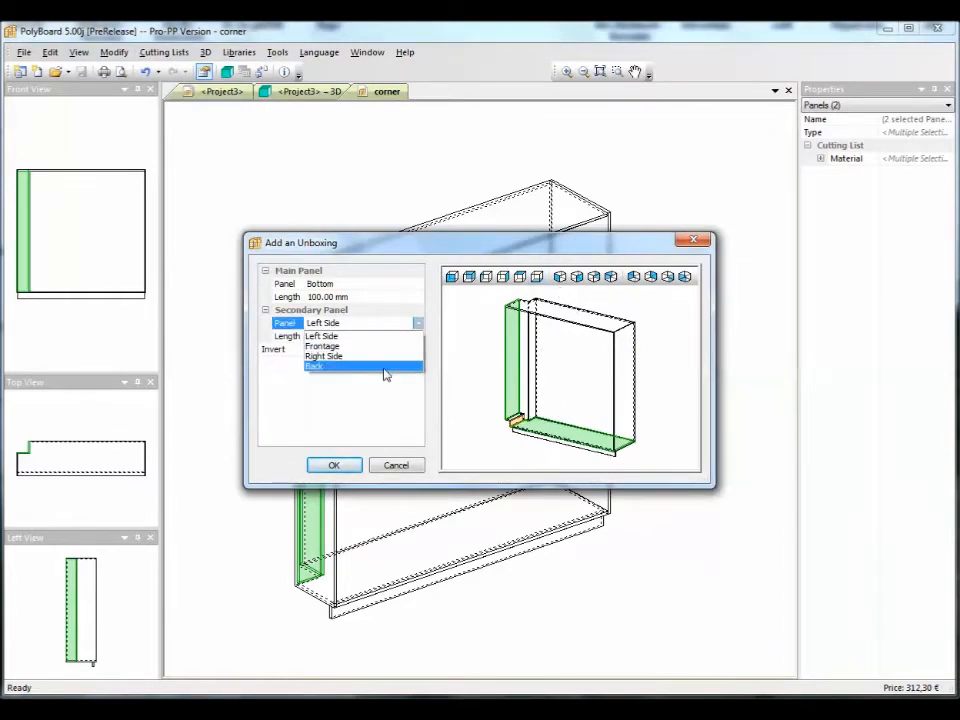
pyautogui.click(385, 367)
pyautogui.click(385, 285)
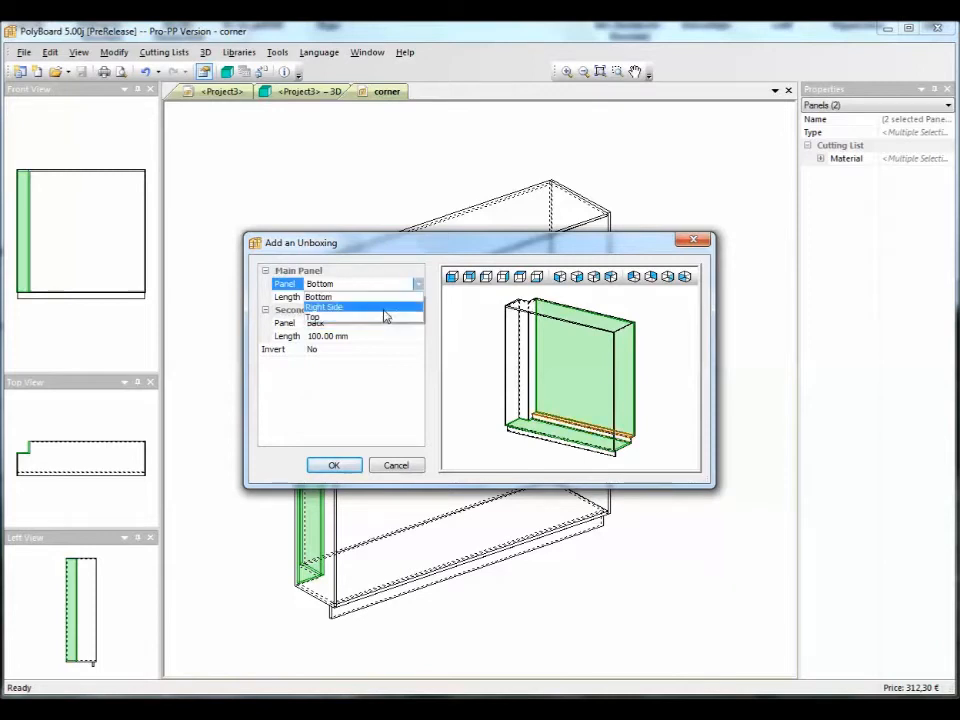
pyautogui.click(386, 307)
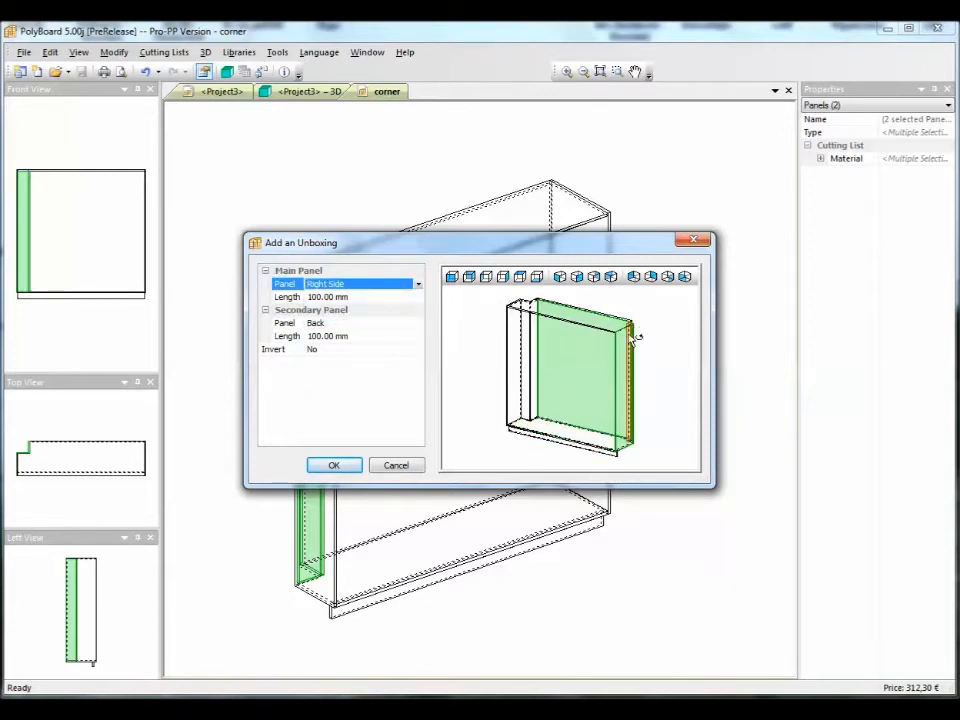
# Step: Create the right rear unboxing with main and secondary panel lengths of 300 mm and save the modifications in the model
pyautogui.scroll(4, 653, 339)
pyautogui.moveTo(589, 351); pyautogui.dragTo(631, 434)
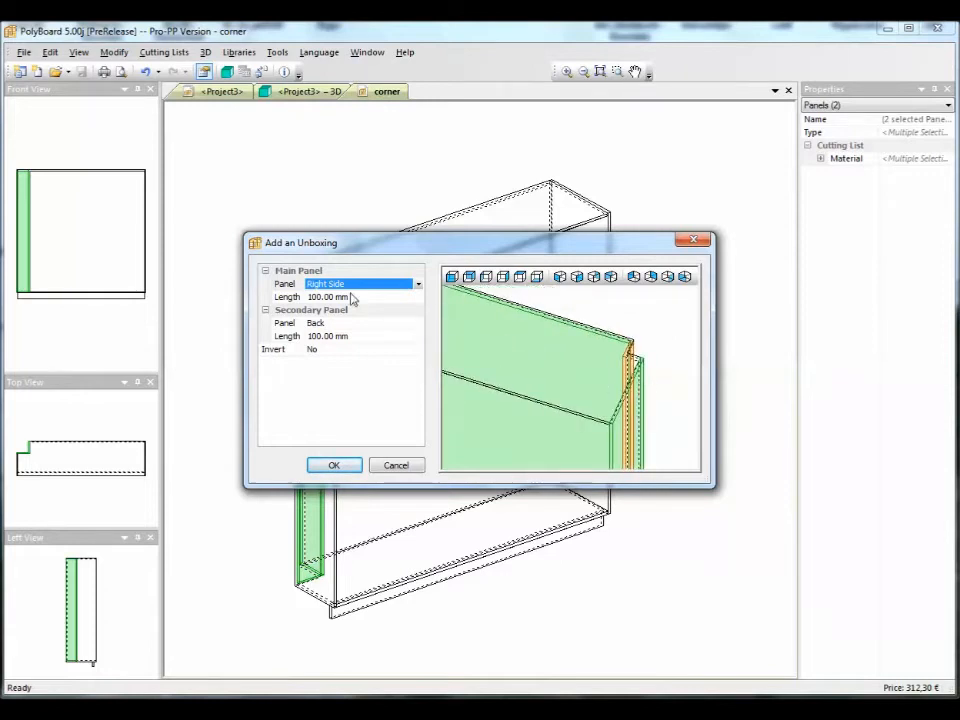
pyautogui.click(290, 297)
pyautogui.write('300')
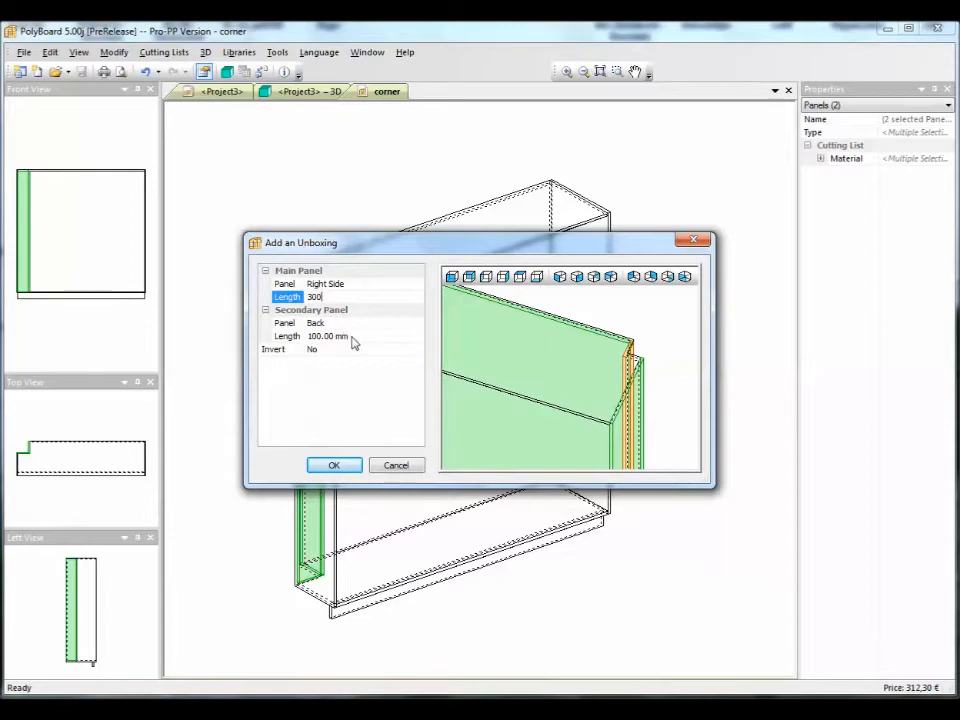
pyautogui.click(366, 336)
pyautogui.moveTo(369, 336); pyautogui.dragTo(302, 333)
pyautogui.write('300')
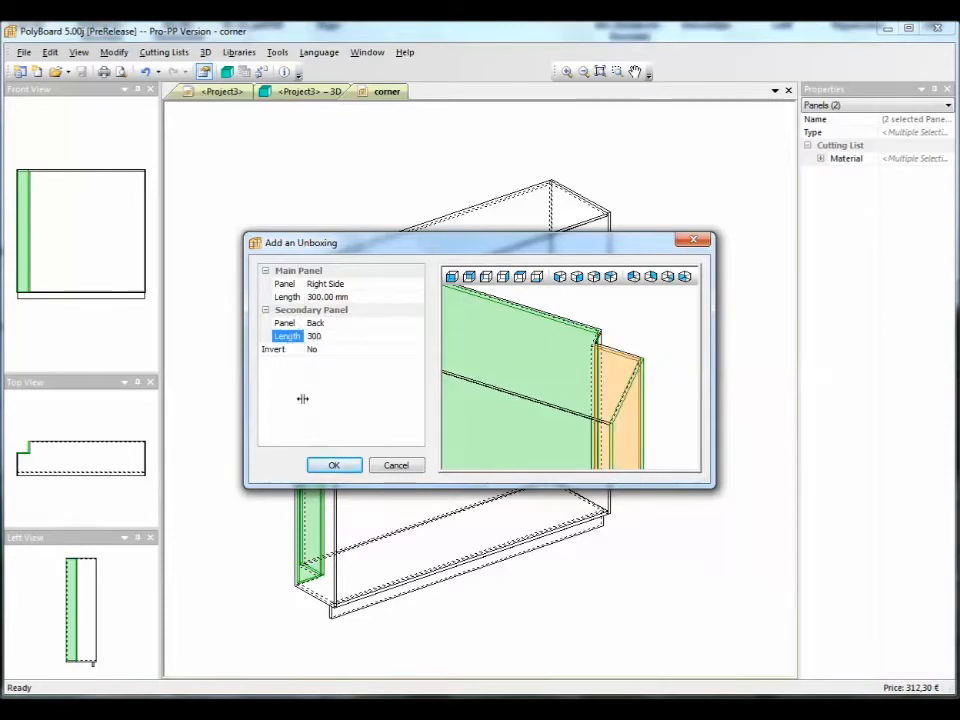
pyautogui.click(336, 466)
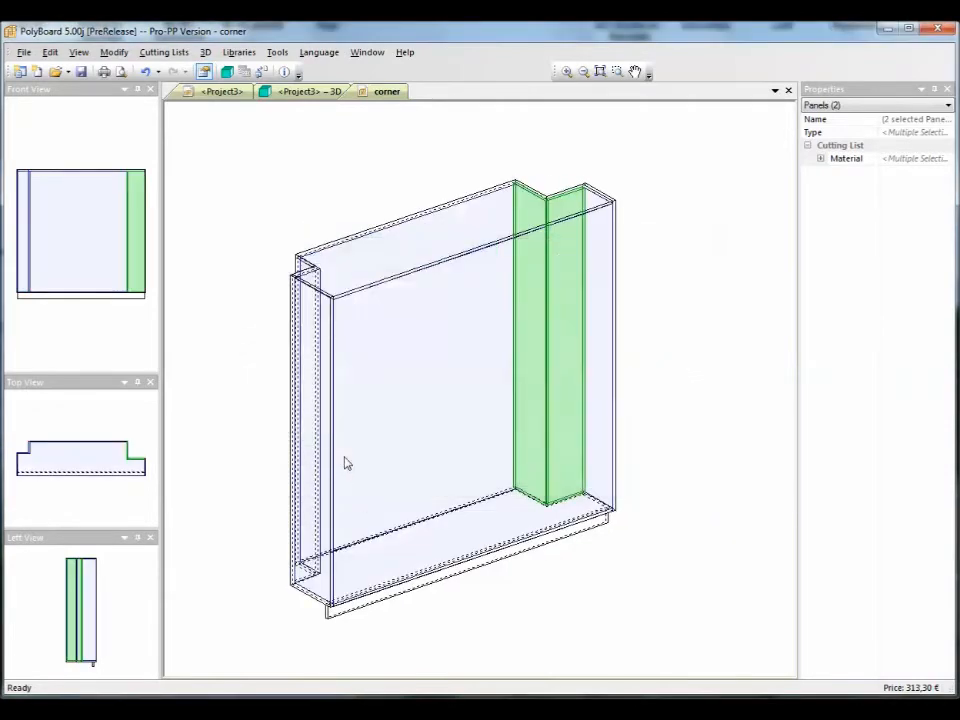
pyautogui.click(81, 71)
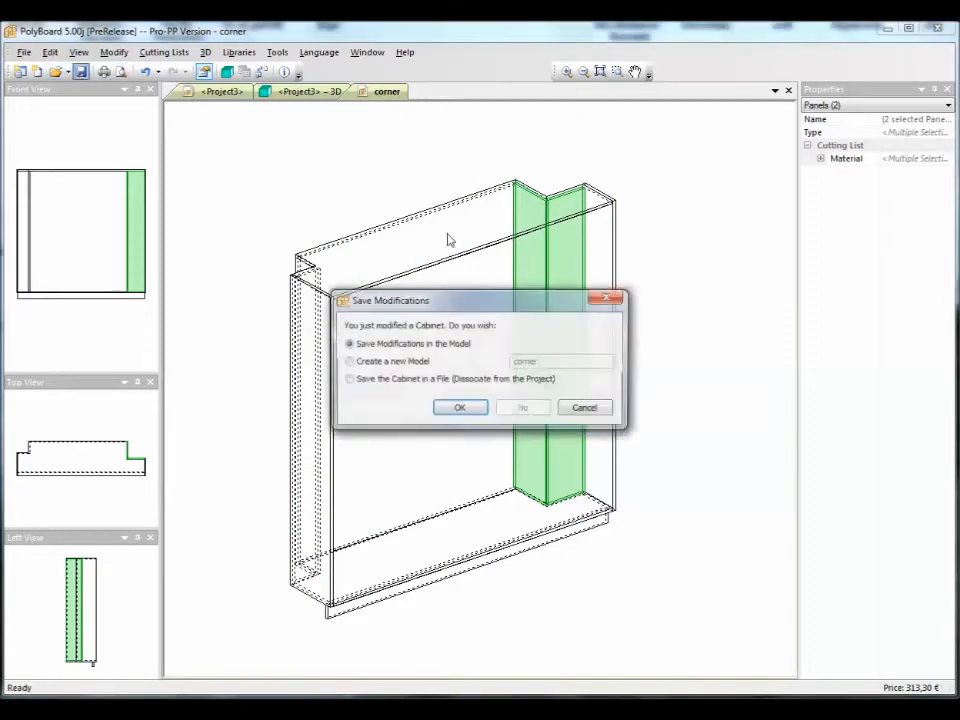
pyautogui.click(477, 413)
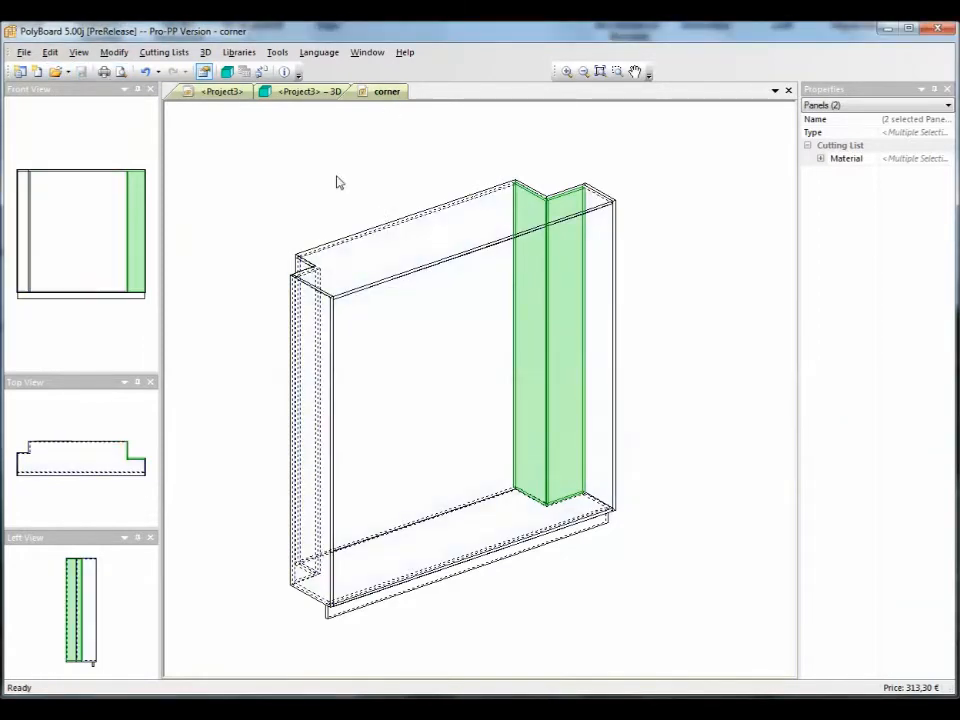
# Step: Check in the project's 3D view how the notched cabinet fits around the corner column and meets the low wall box
pyautogui.click(318, 92)
pyautogui.moveTo(528, 301); pyautogui.dragTo(546, 337)
pyautogui.scroll(3, 512, 203)
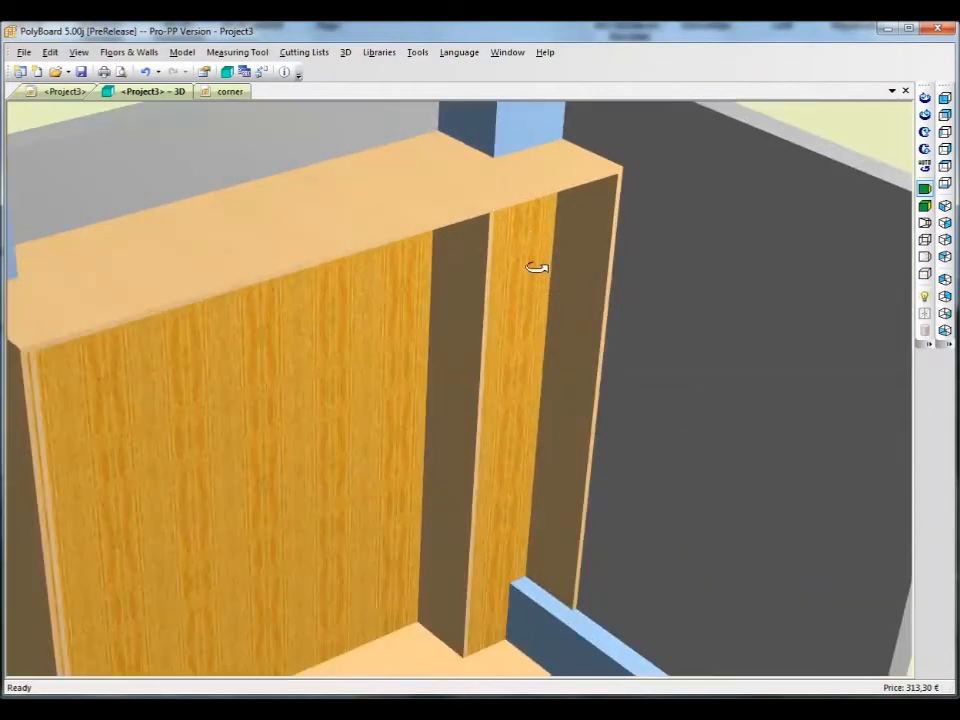
pyautogui.moveTo(519, 279); pyautogui.dragTo(572, 355)
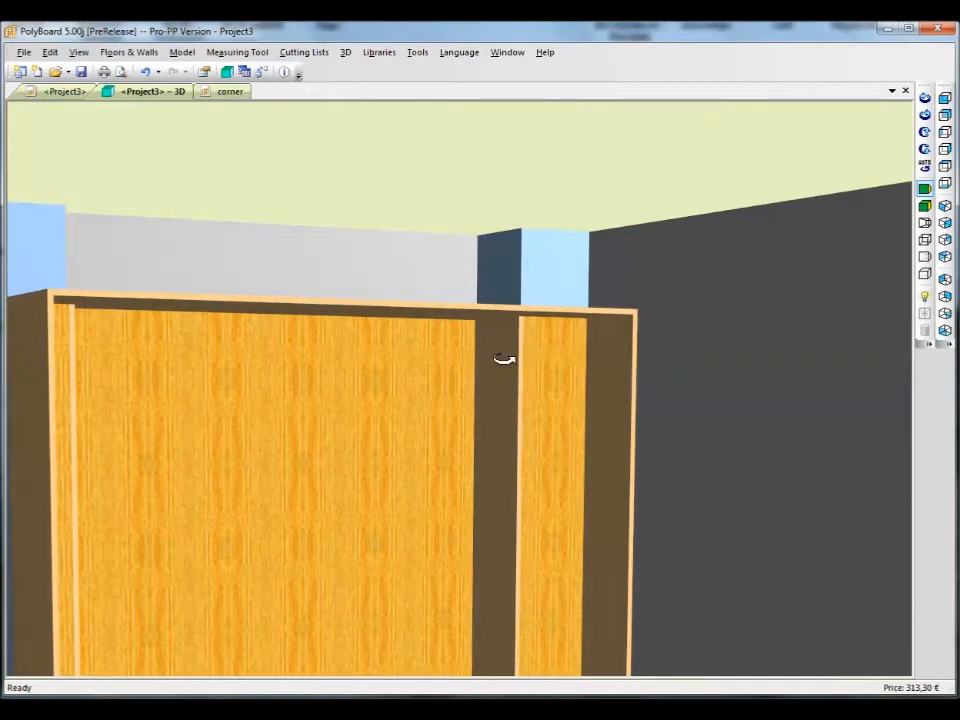
pyautogui.moveTo(525, 414)
pyautogui.mouseDown()
pyautogui.moveTo(506, 304)
pyautogui.moveTo(495, 418)
pyautogui.moveTo(517, 456)
pyautogui.moveTo(519, 437)
pyautogui.mouseUp()
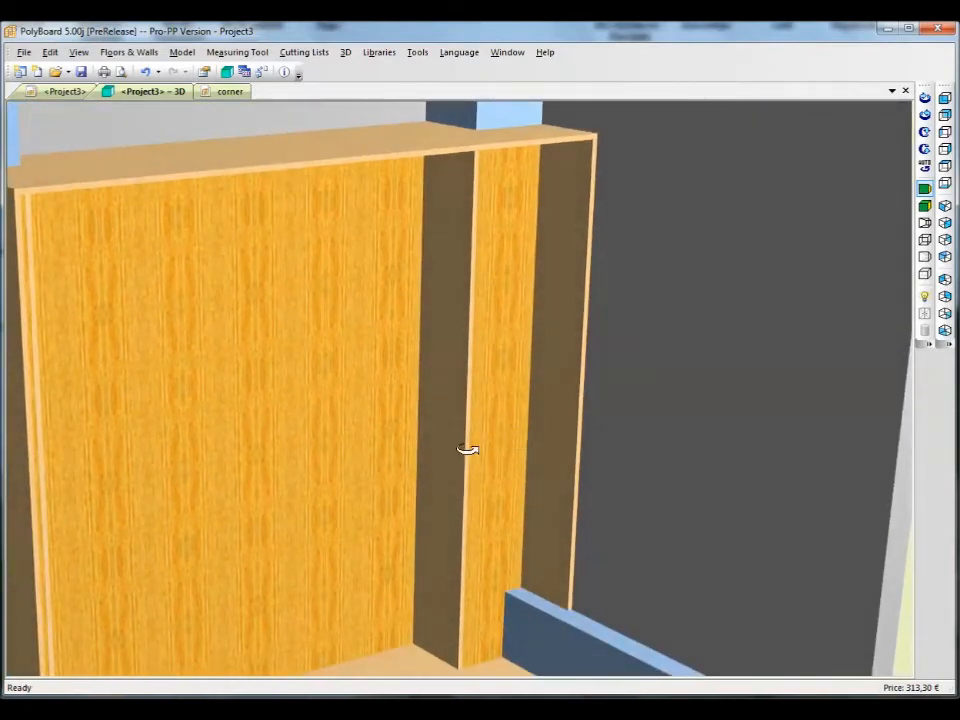
pyautogui.moveTo(454, 167); pyautogui.dragTo(511, 130)
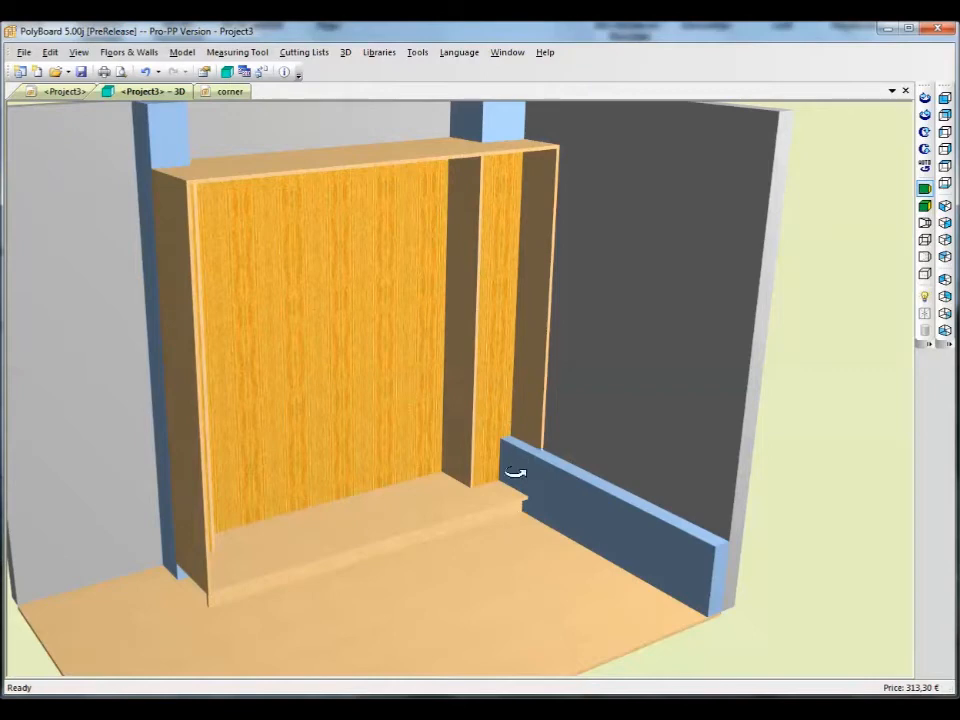
pyautogui.click(232, 92)
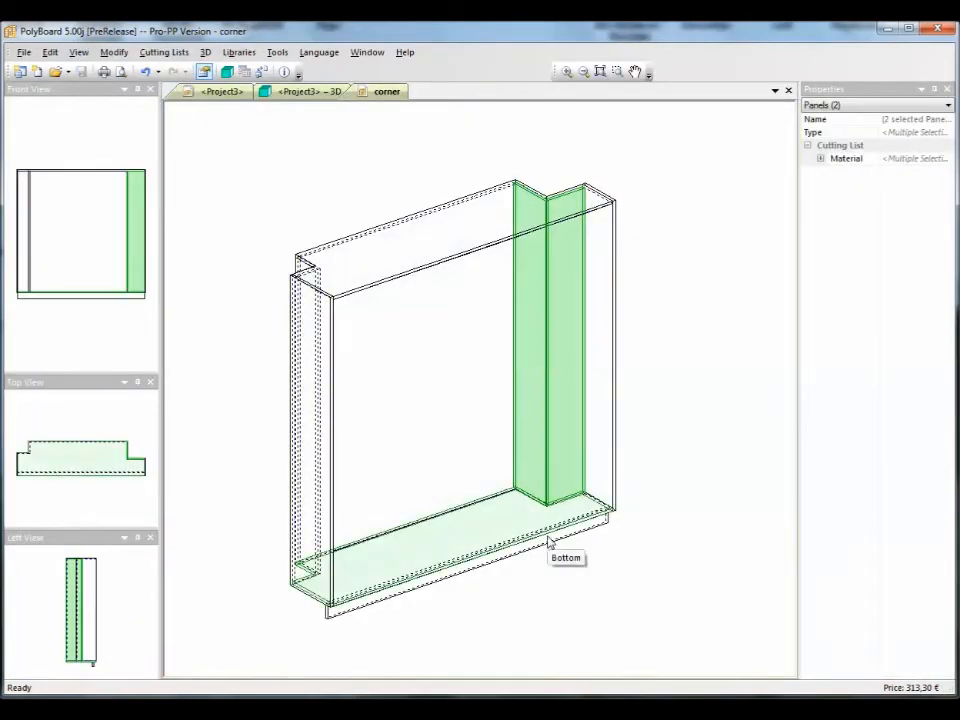
pyautogui.click(114, 52)
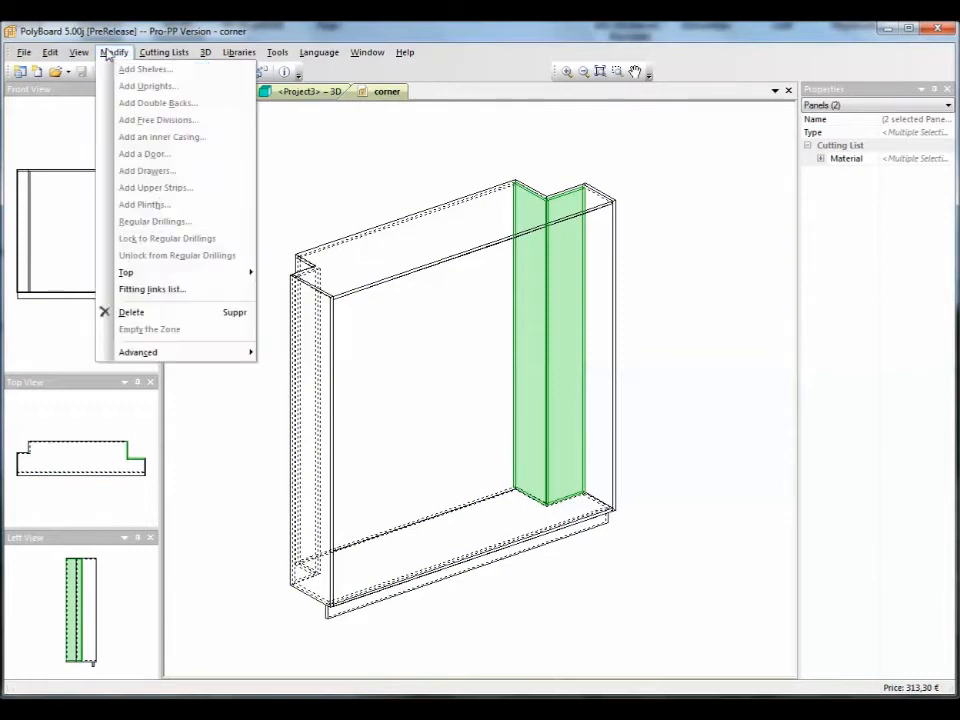
pyautogui.moveTo(203, 351)
pyautogui.click(300, 351)
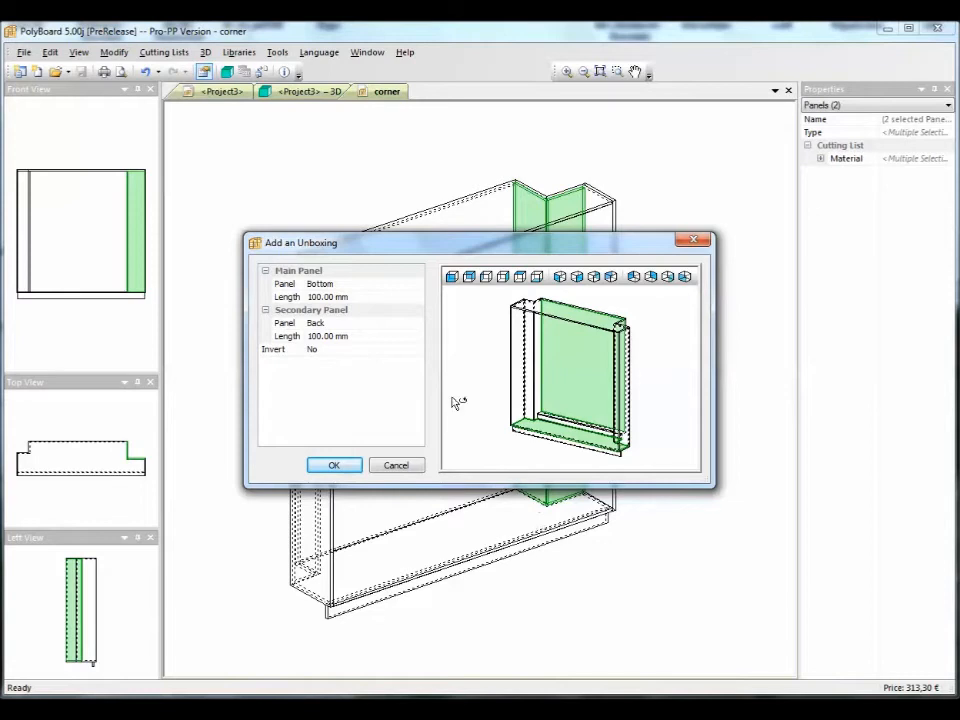
pyautogui.click(364, 289)
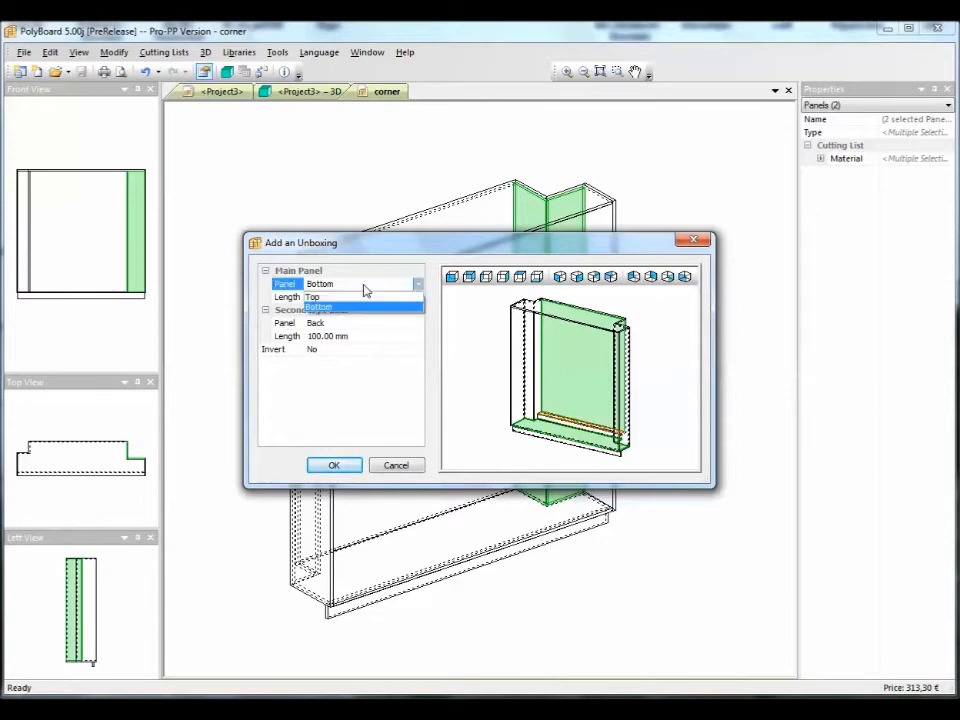
pyautogui.click(367, 311)
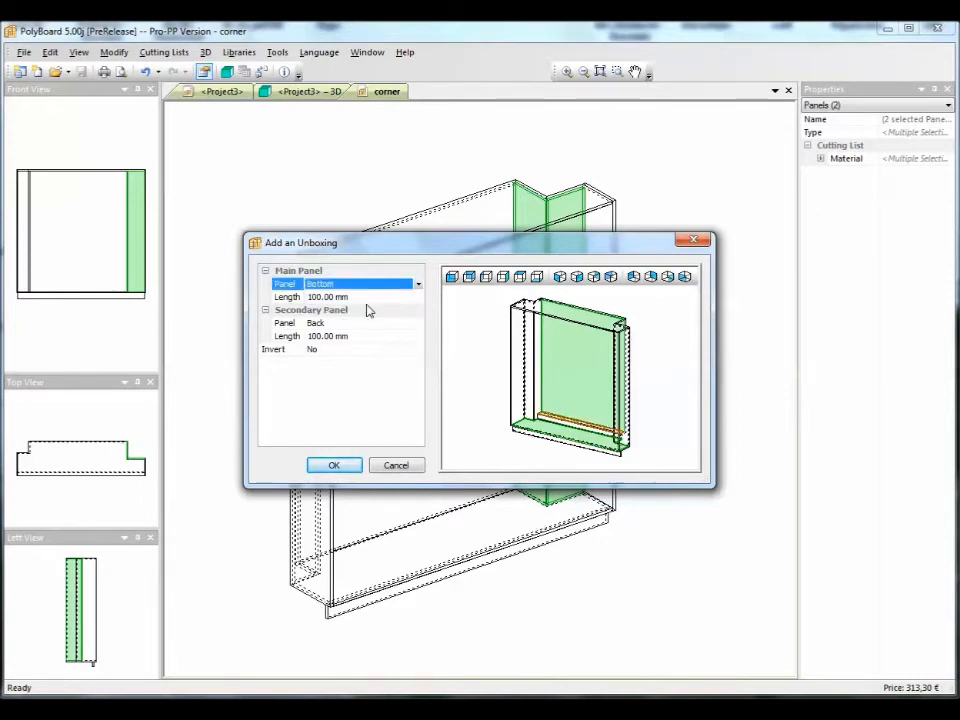
pyautogui.click(373, 326)
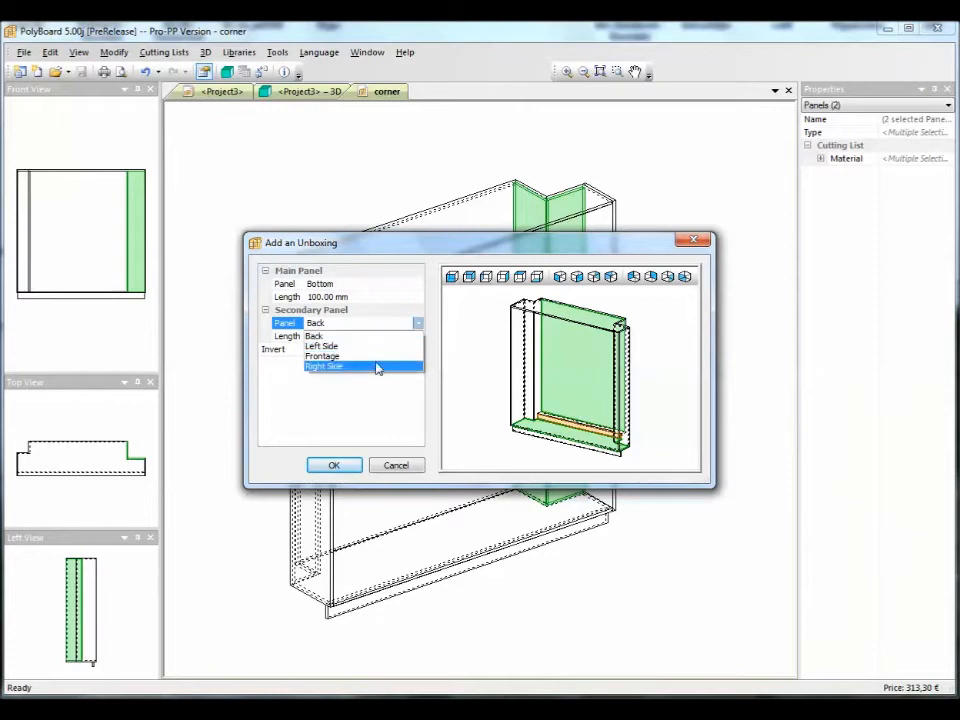
pyautogui.click(377, 366)
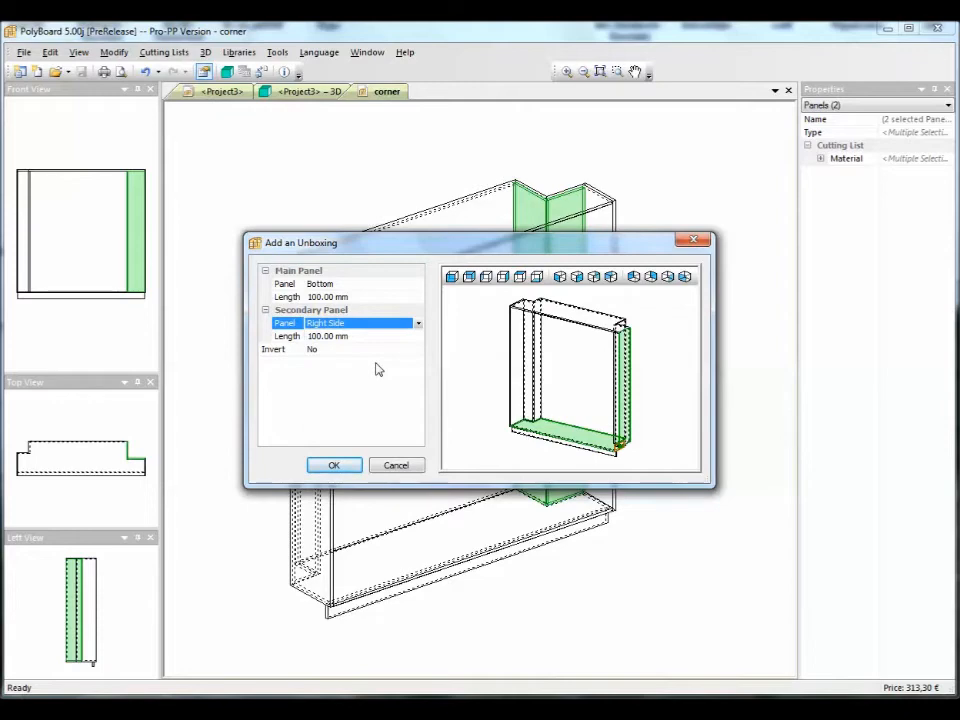
pyautogui.click(416, 465)
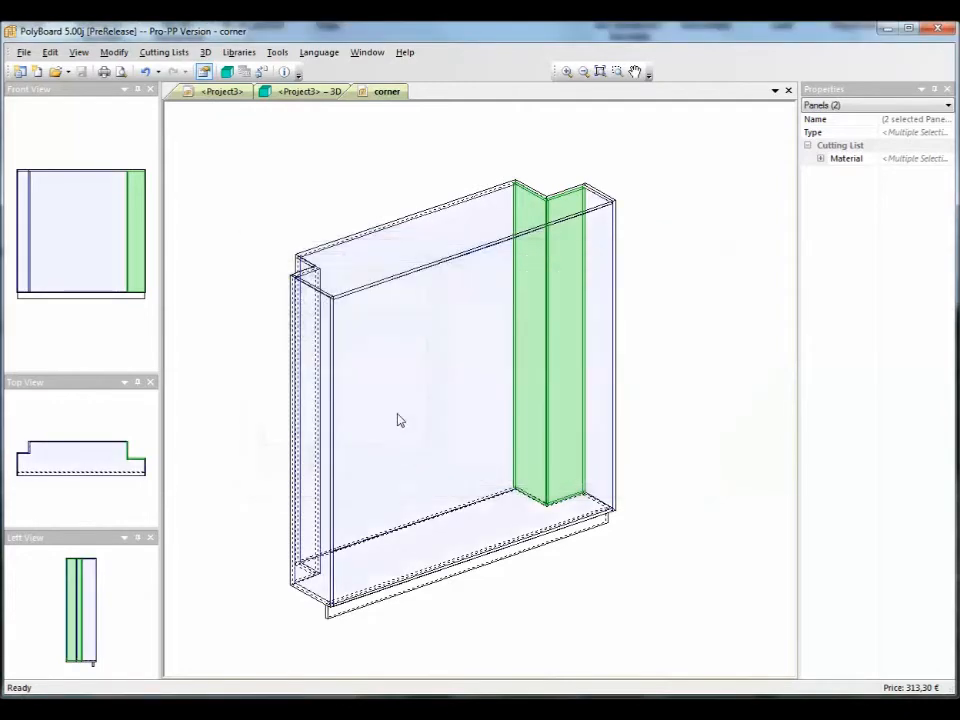
# Step: Measure the height of the low wall box in the project at its rear end beside the corner column
pyautogui.scroll(-4, 480, 370)
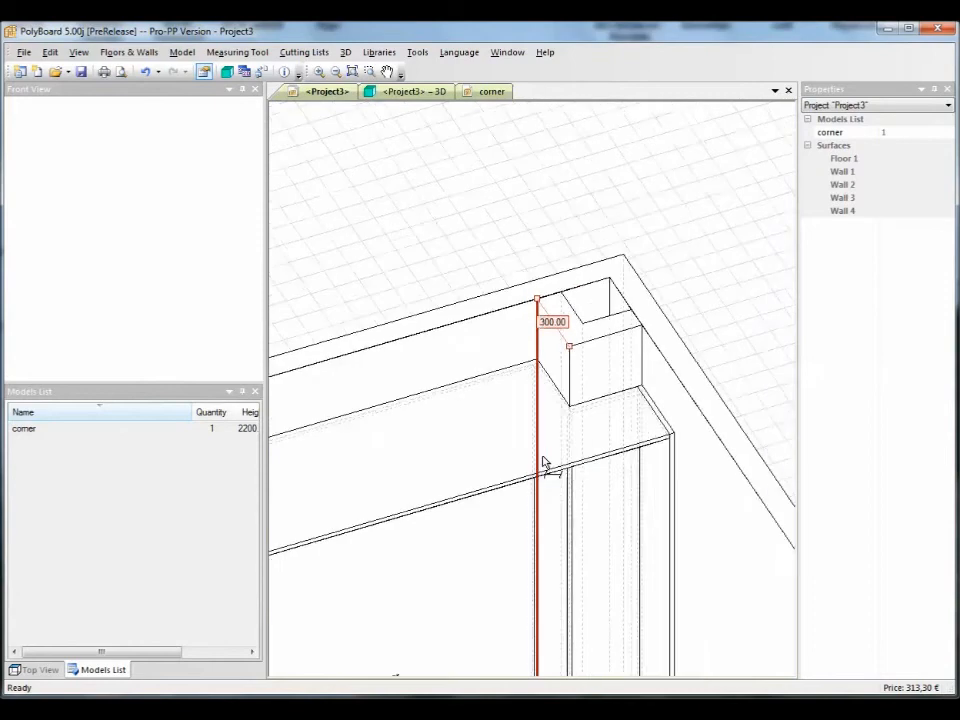
pyautogui.scroll(4, 540, 368)
pyautogui.scroll(2, 537, 490)
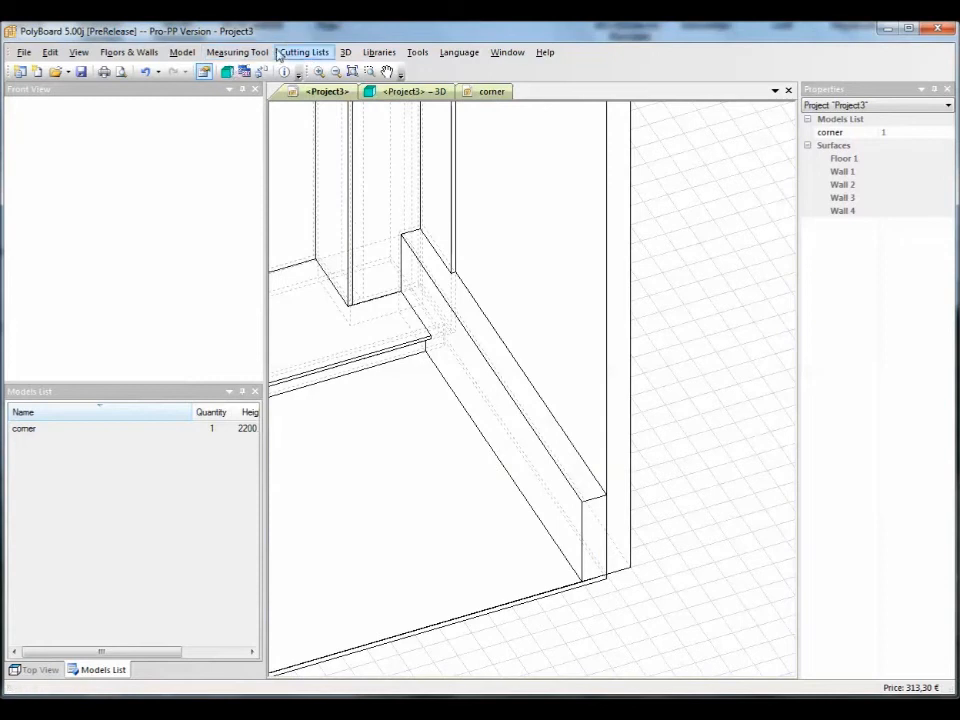
pyautogui.click(240, 53)
pyautogui.click(257, 88)
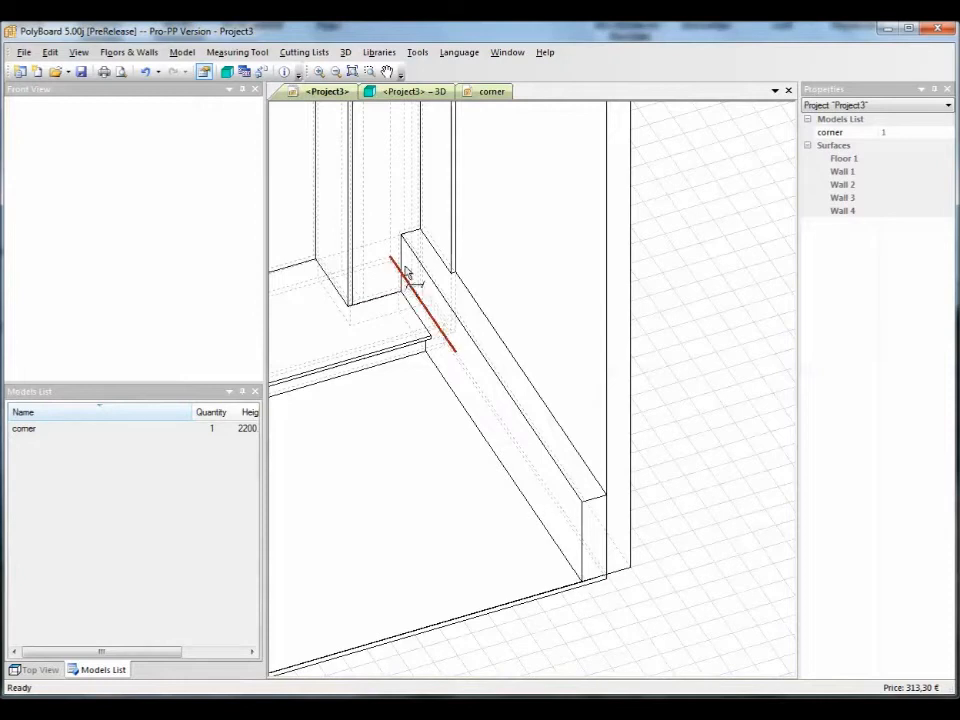
pyautogui.click(399, 236)
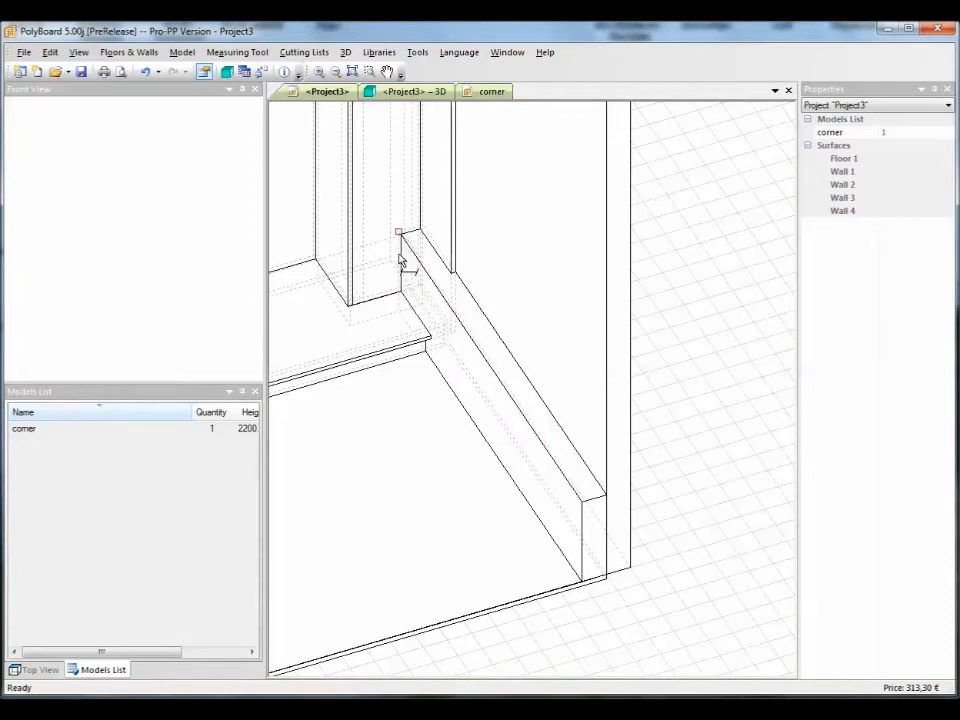
pyautogui.click(400, 314)
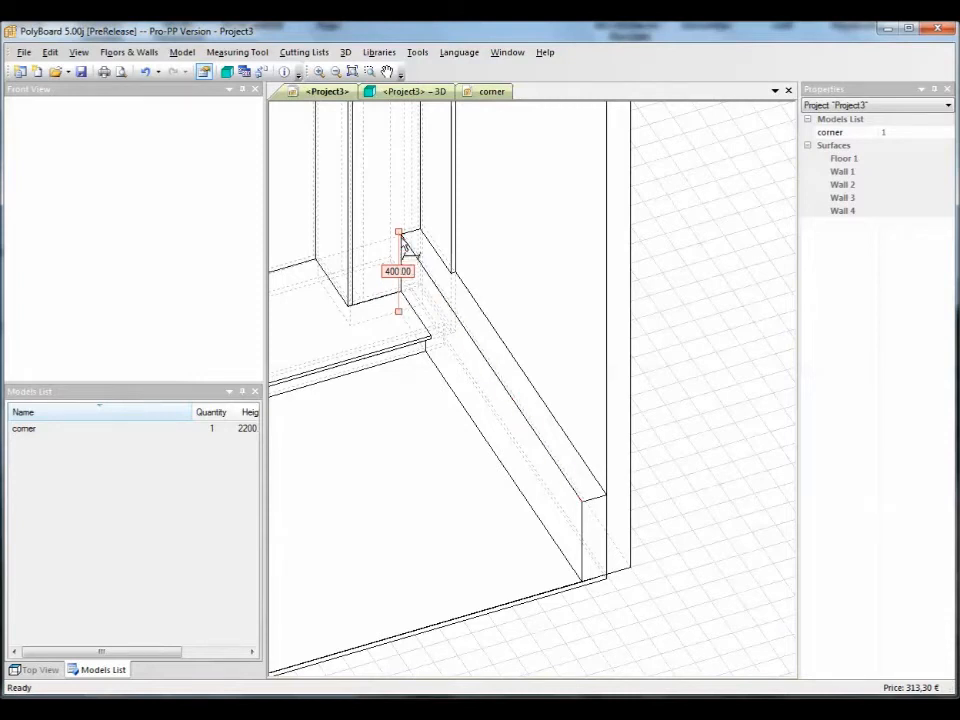
# Step: Measure the thickness of the low wall box across the top of its front end
pyautogui.click(582, 501)
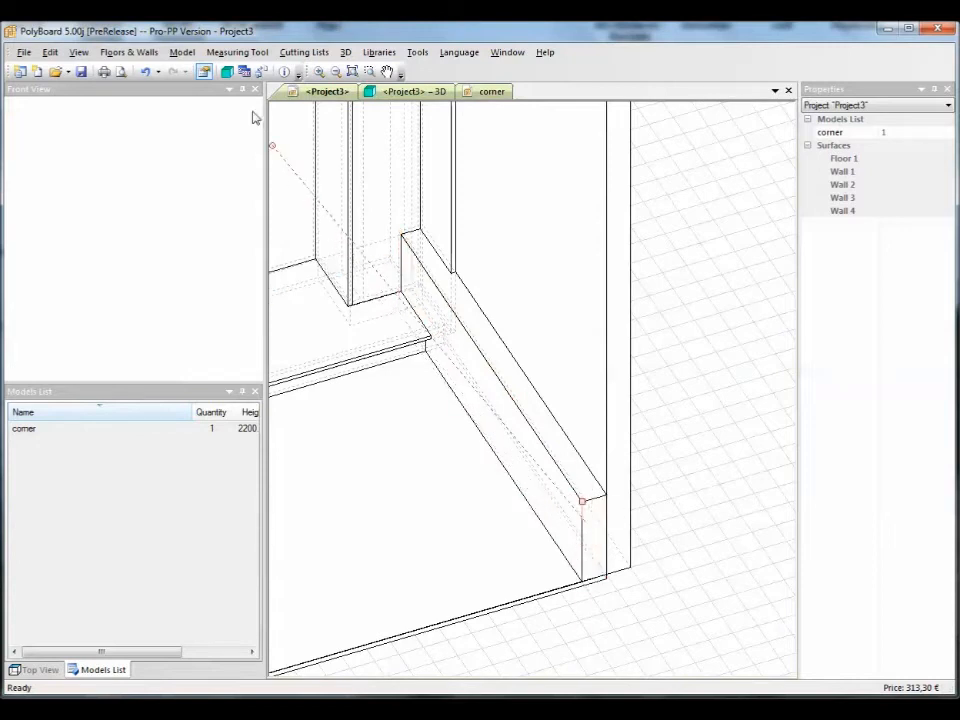
pyautogui.click(237, 52)
pyautogui.click(265, 101)
pyautogui.click(607, 500)
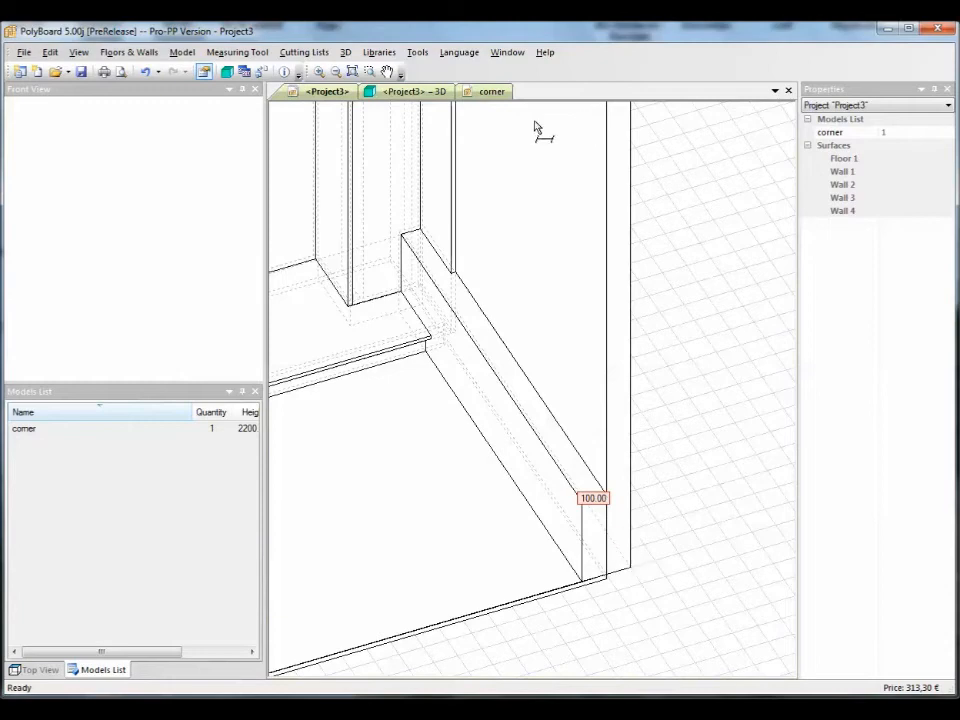
# Step: Start an unboxing in the corner model with Bottom as main panel, a main length of 300 mm, and Right Side as secondary panel
pyautogui.click(505, 95)
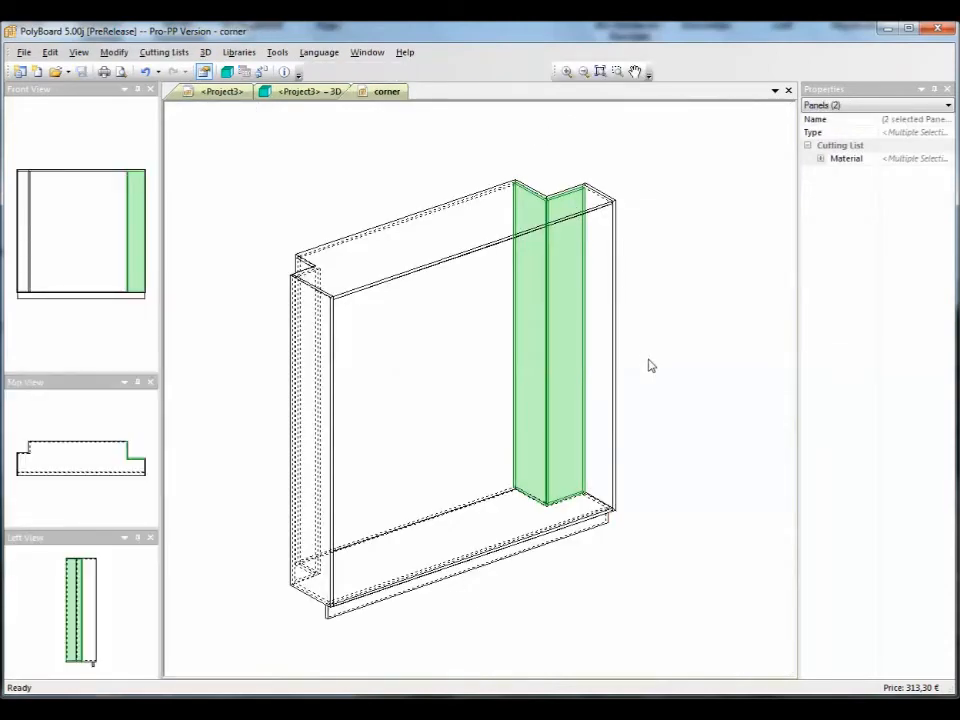
pyautogui.click(113, 52)
pyautogui.moveTo(240, 352)
pyautogui.click(302, 352)
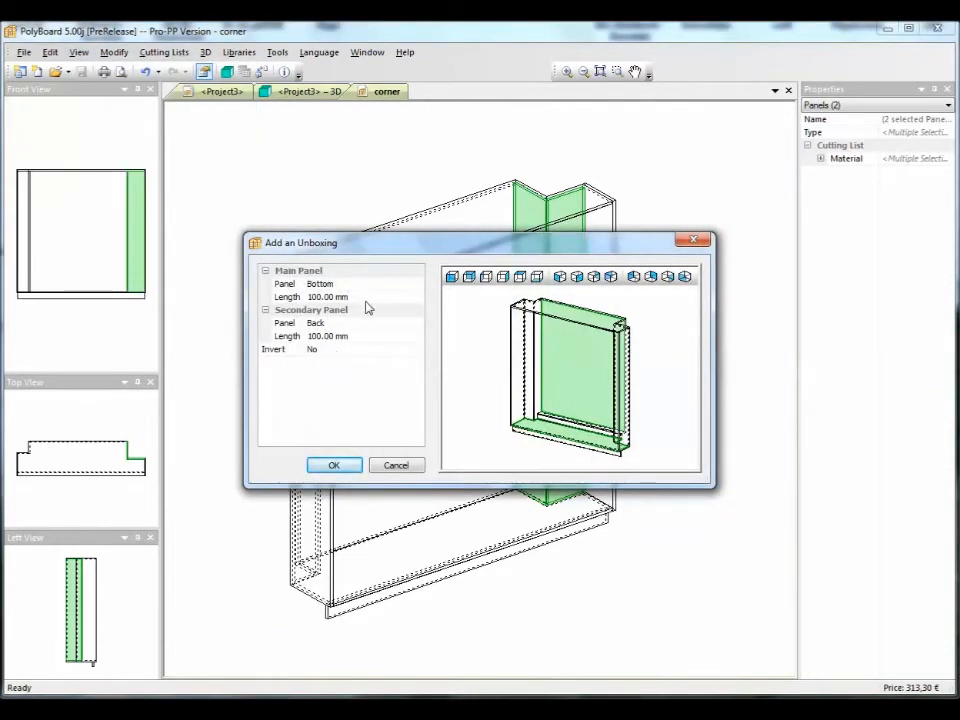
pyautogui.click(367, 297)
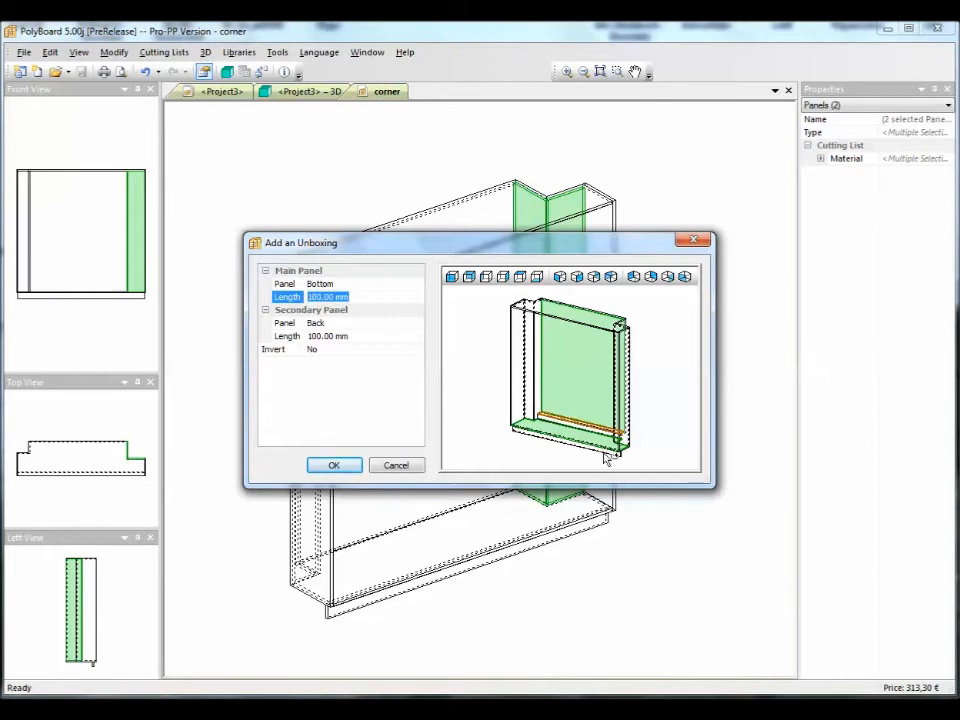
pyautogui.write('3')
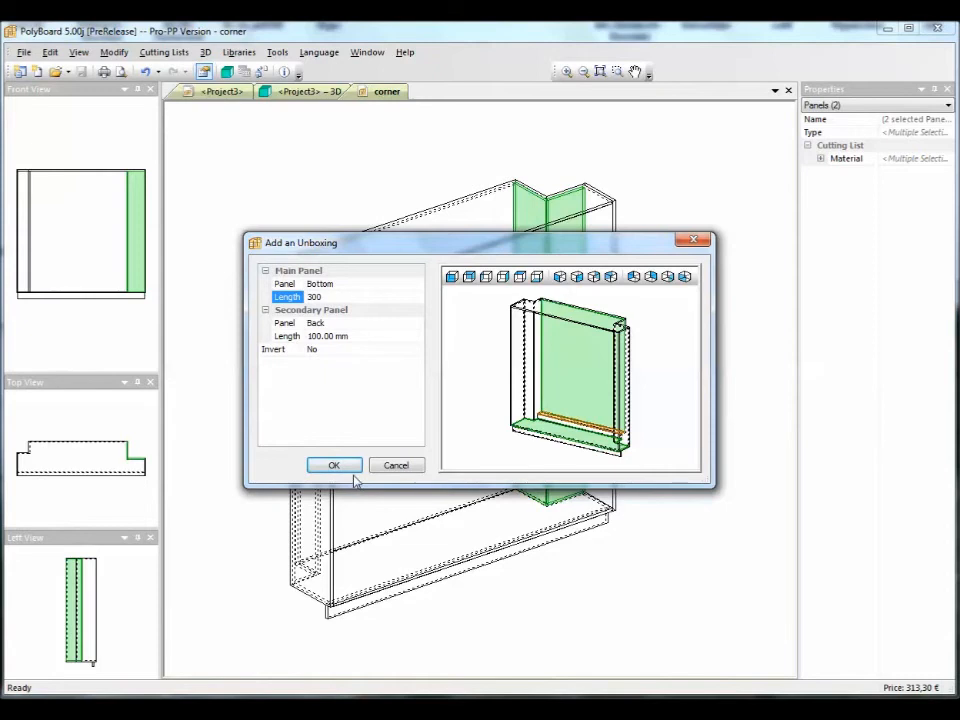
pyautogui.write('00')
pyautogui.click(357, 325)
pyautogui.click(359, 328)
pyautogui.click(354, 367)
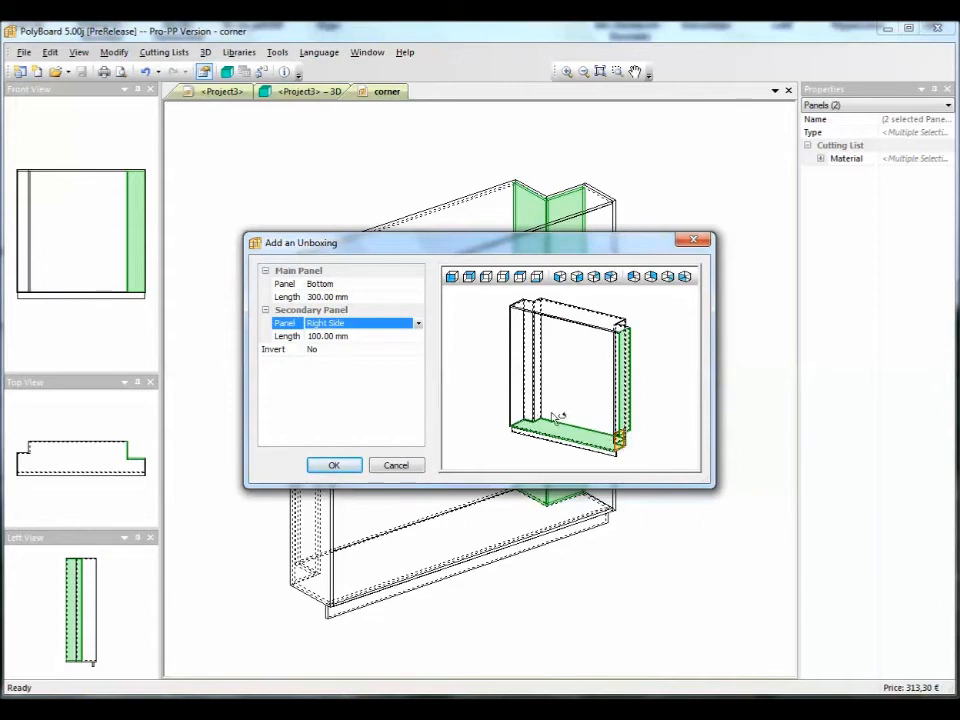
# Step: Create the lower right unboxing after checking its preview and save the cabinet modifications in the model
pyautogui.scroll(5, 621, 437)
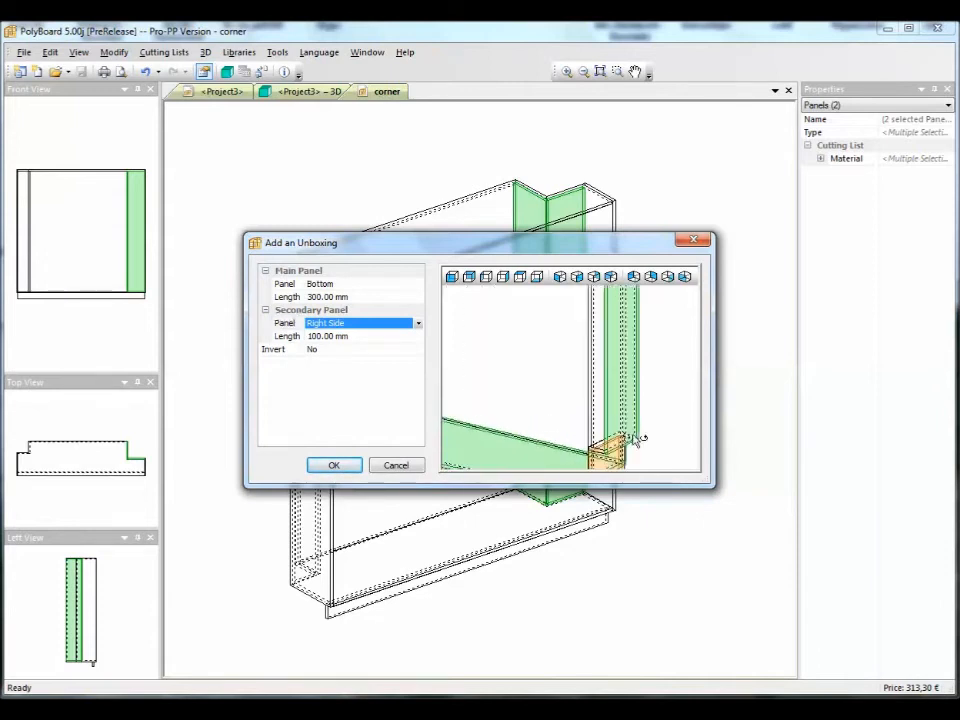
pyautogui.moveTo(623, 402); pyautogui.dragTo(625, 348, button='middle')
pyautogui.moveTo(540, 402); pyautogui.dragTo(664, 413)
pyautogui.moveTo(574, 399); pyautogui.dragTo(612, 406)
pyautogui.scroll(-5, 611, 384)
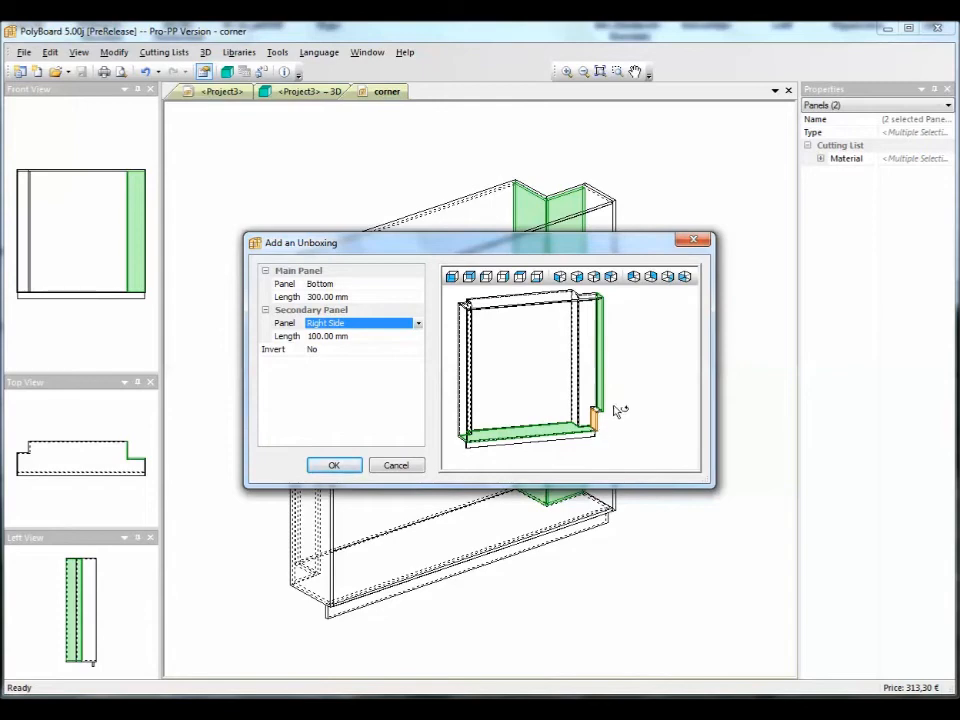
pyautogui.click(336, 466)
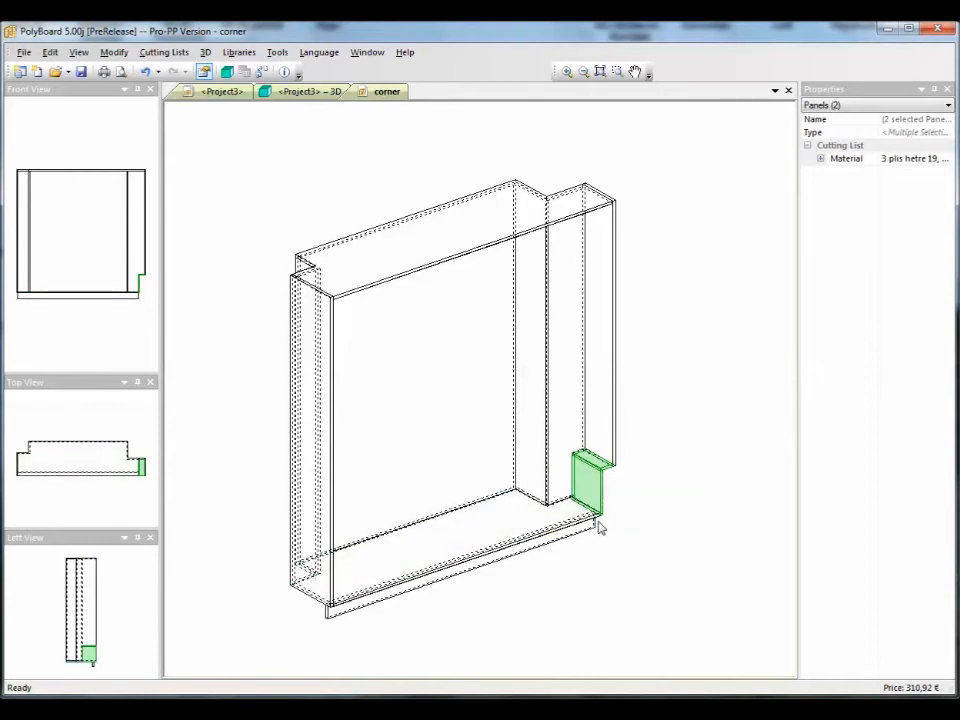
pyautogui.click(82, 73)
pyautogui.click(458, 404)
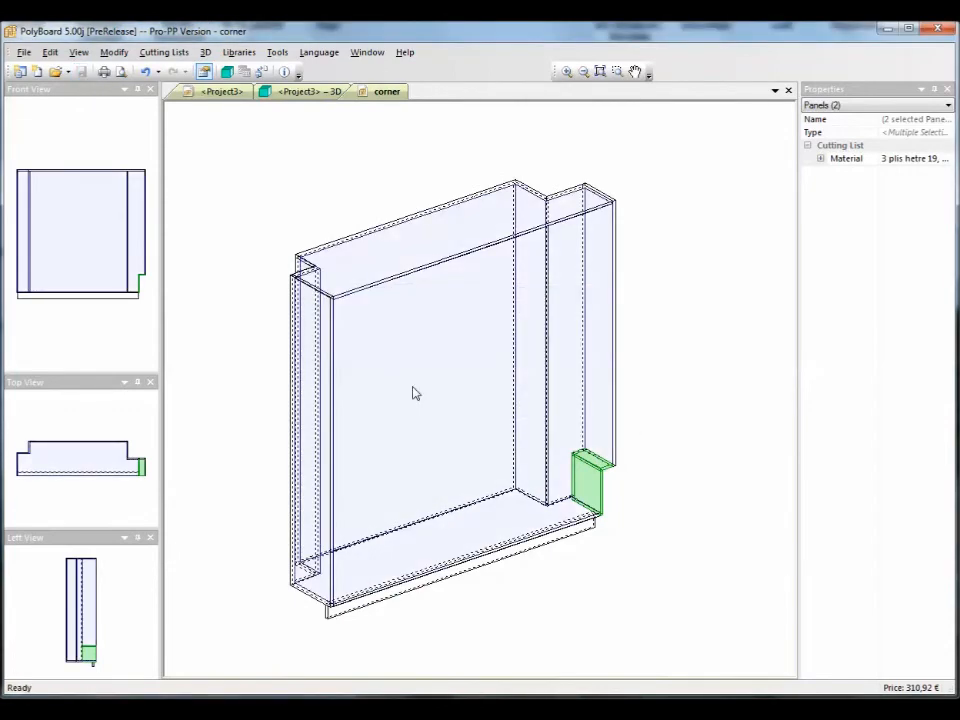
# Step: Check in the project's 3D view how the cabinet's lower right notch fits over the low wall box
pyautogui.click(306, 92)
pyautogui.moveTo(525, 497); pyautogui.dragTo(516, 456, button='middle')
pyautogui.scroll(3, 516, 456)
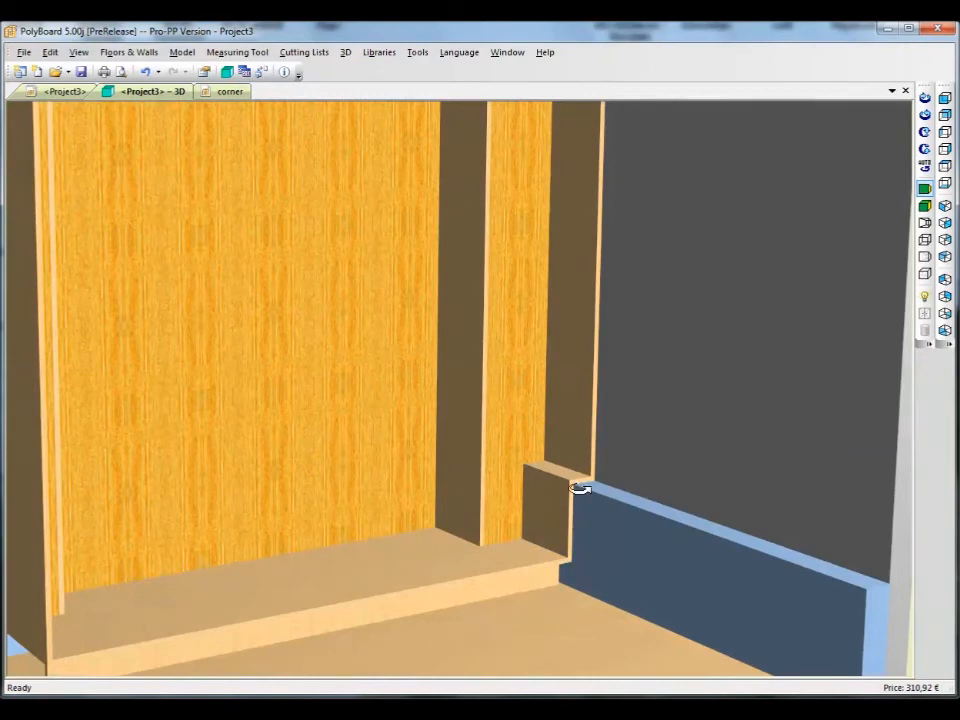
# Step: Divide the interior of the corner cabinet with two equidistant Vertical Division uprights
pyautogui.scroll(-5, 506, 536)
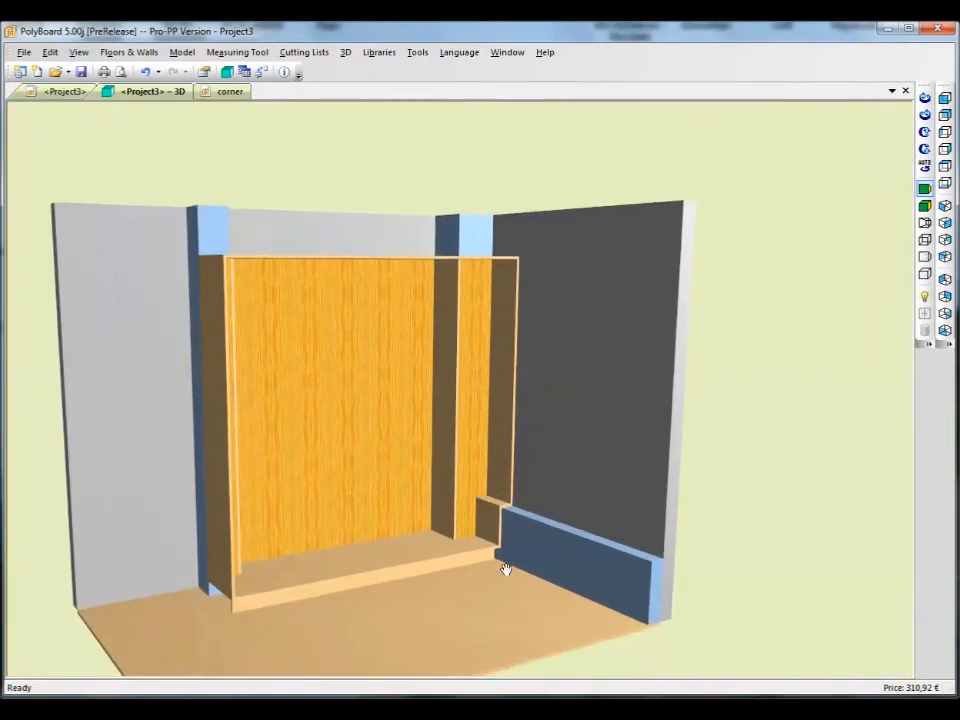
pyautogui.moveTo(506, 569); pyautogui.dragTo(570, 537, button='middle')
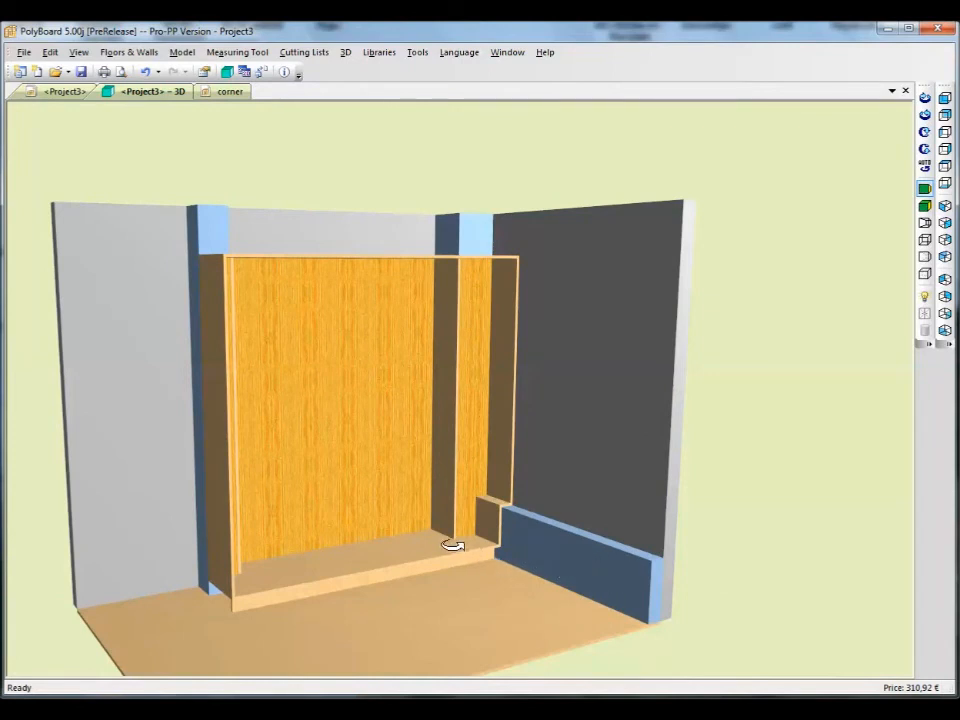
pyautogui.click(230, 92)
pyautogui.rightClick(450, 415)
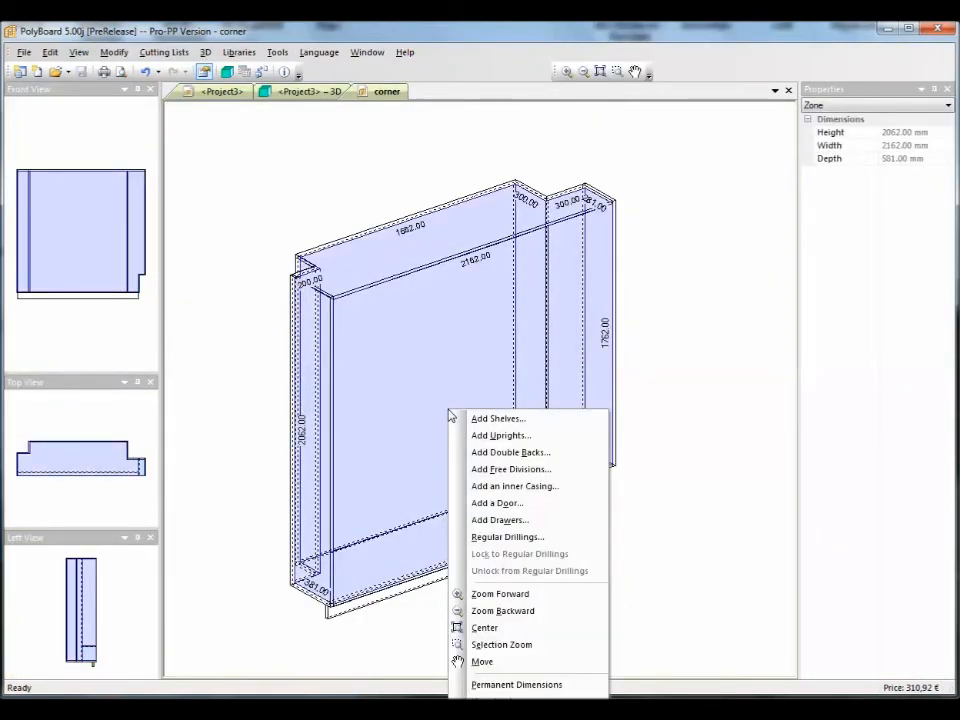
pyautogui.click(478, 436)
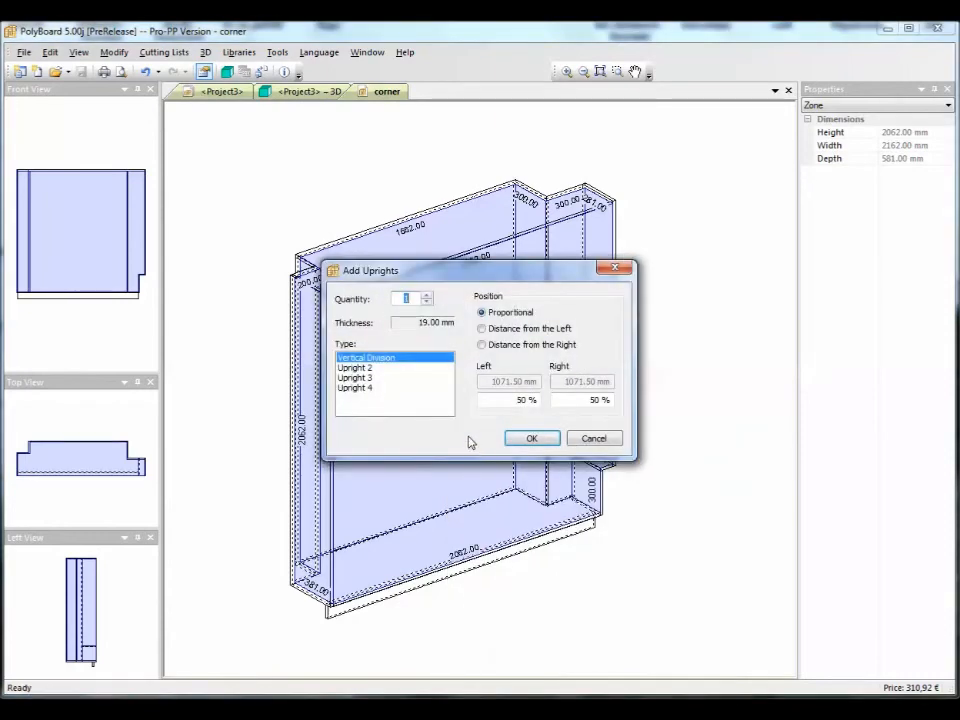
pyautogui.click(428, 299)
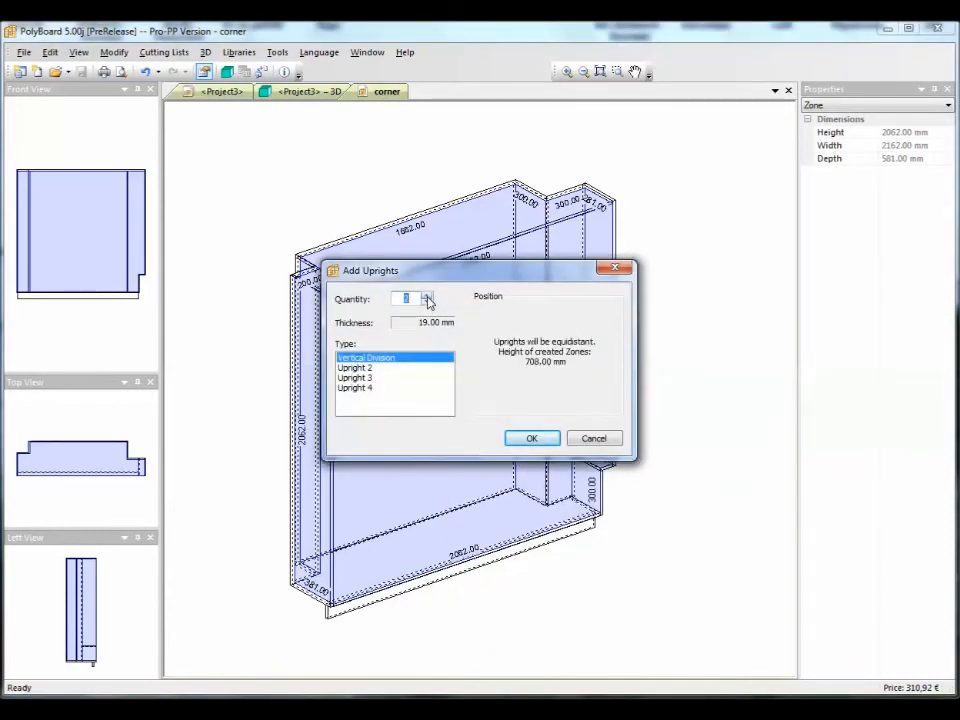
pyautogui.click(541, 441)
# Step: Add five equidistant fixed shelves to the cabinet's left compartment
pyautogui.rightClick(405, 408)
pyautogui.click(425, 101)
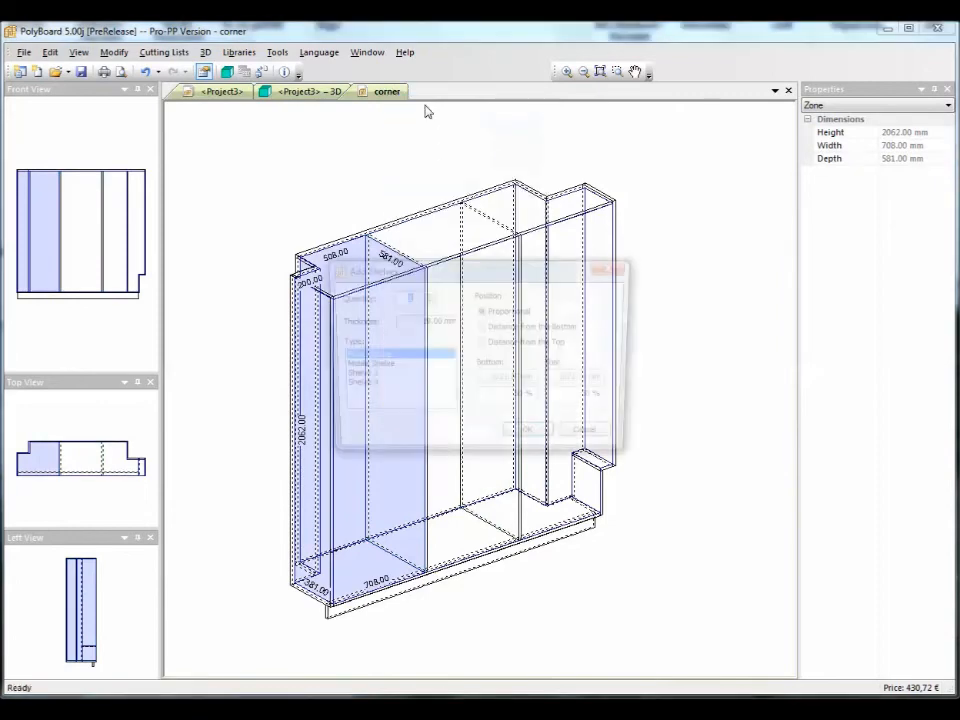
pyautogui.click(427, 295)
pyautogui.click(427, 295)
pyautogui.click(427, 295)
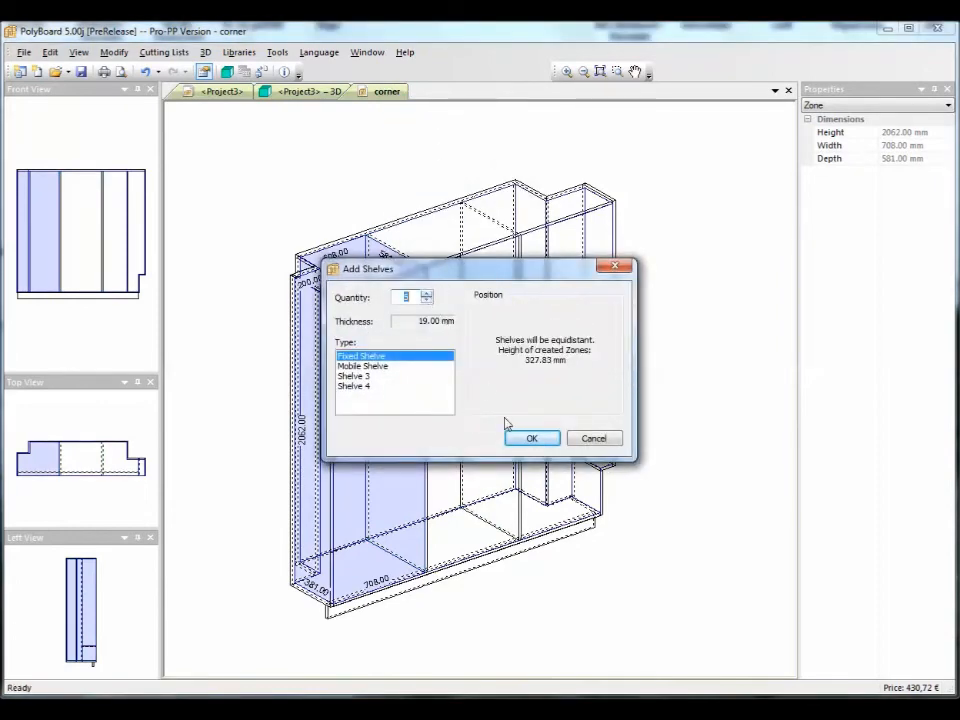
pyautogui.click(531, 438)
# Step: Add an Applied Global double door to the middle compartment, fitted to Vertical Division [2] / Vertical Division [1]
pyautogui.click(471, 375)
pyautogui.rightClick(474, 376)
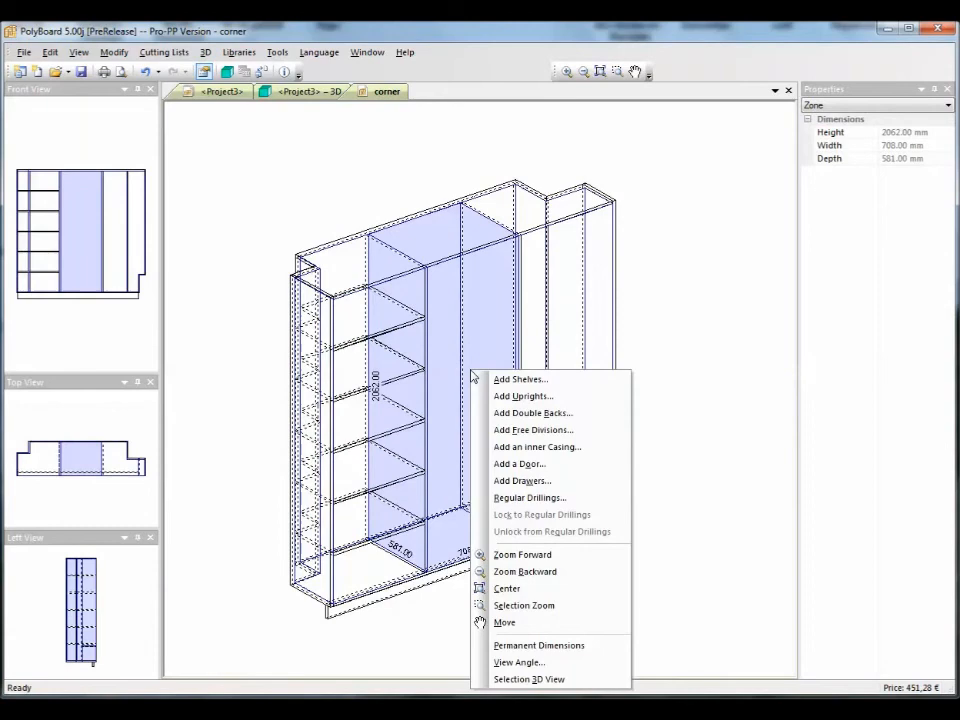
pyautogui.click(518, 463)
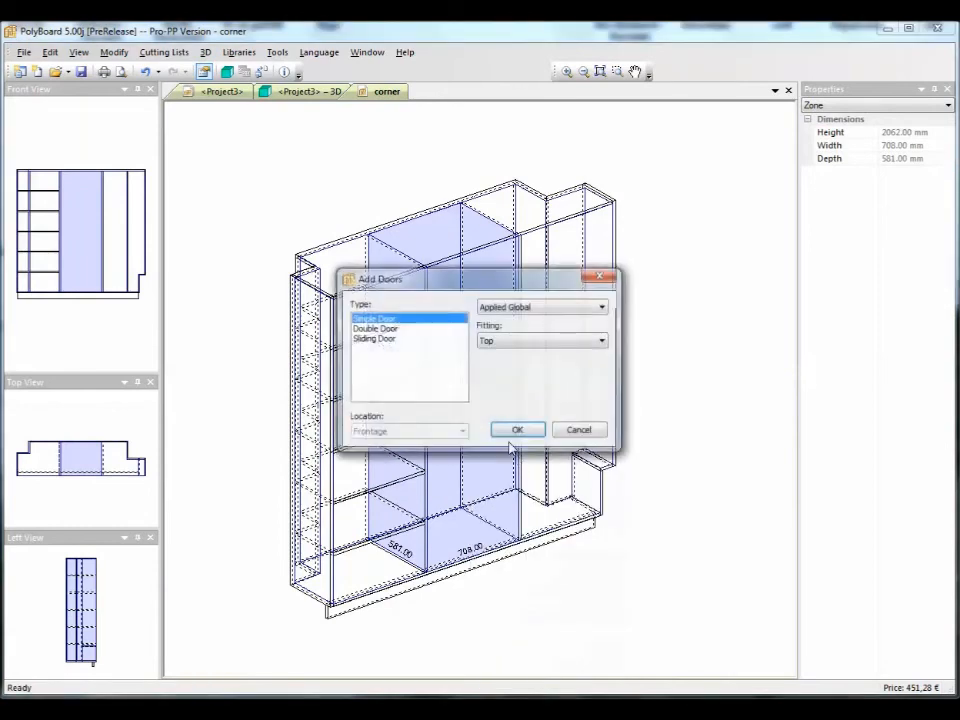
pyautogui.click(374, 328)
pyautogui.click(520, 341)
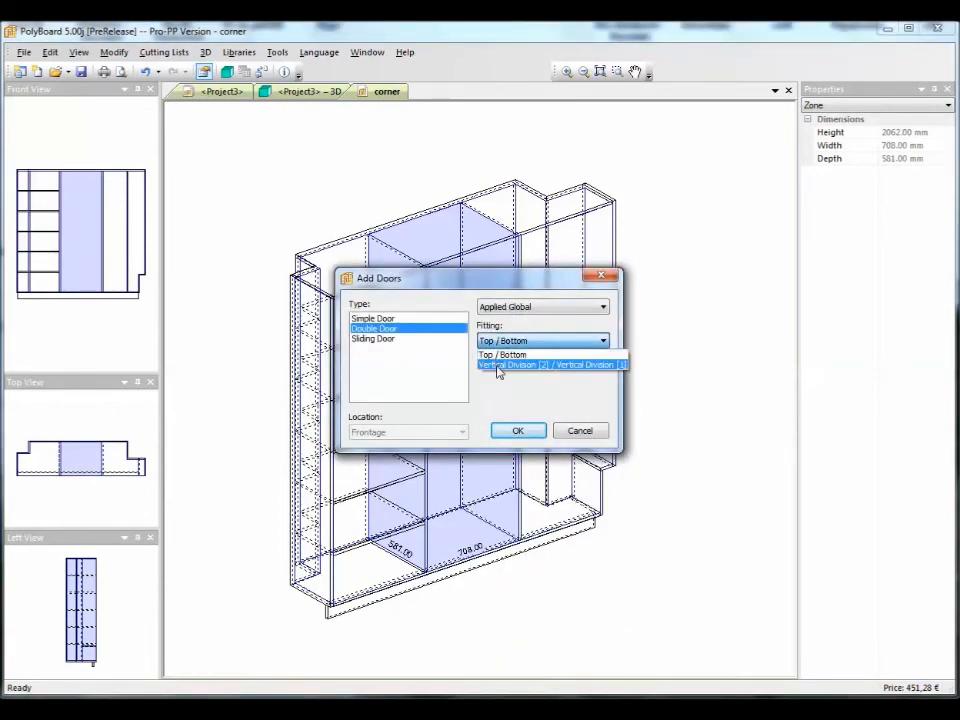
pyautogui.click(491, 364)
pyautogui.click(518, 430)
# Step: Add four equidistant fixed shelves to the notched right compartment and save the cabinet modifications in the model
pyautogui.click(561, 360)
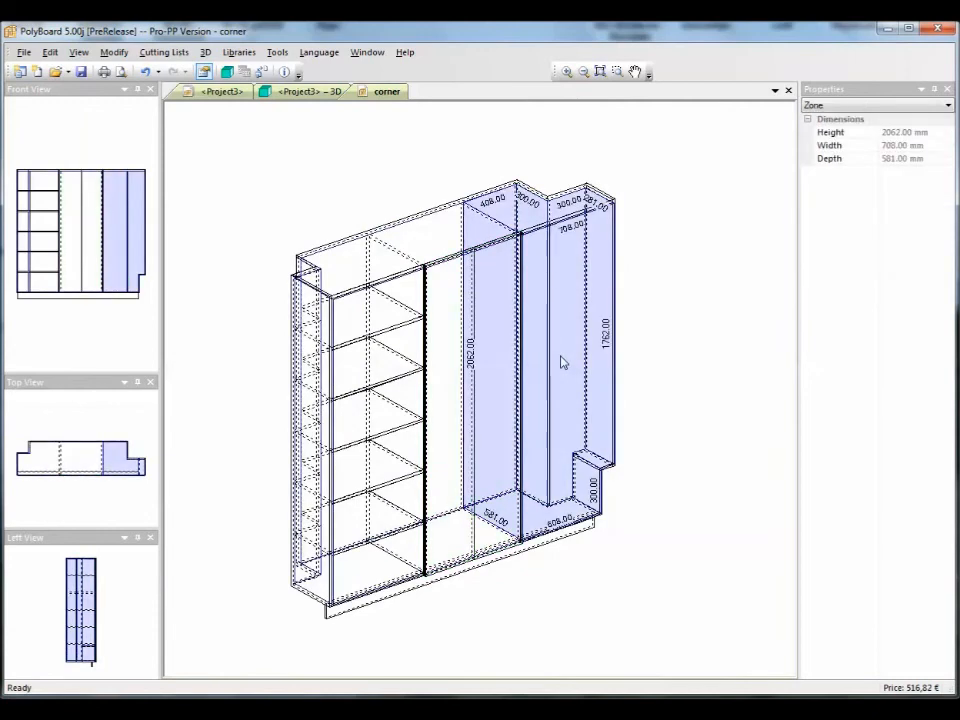
pyautogui.rightClick(565, 361)
pyautogui.click(605, 365)
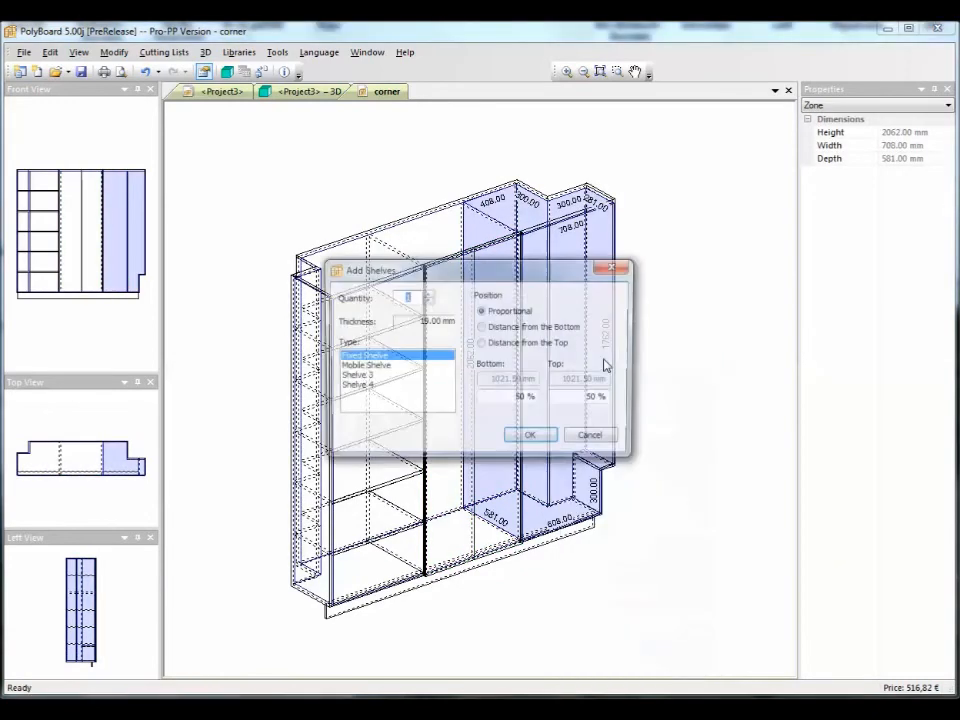
pyautogui.click(426, 295)
pyautogui.click(532, 439)
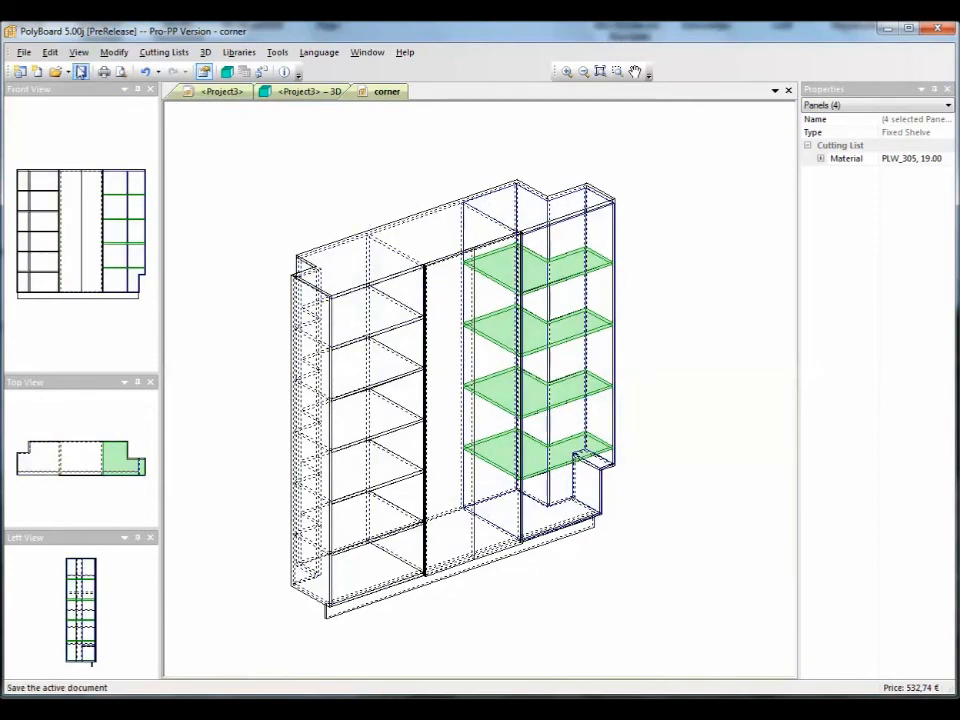
pyautogui.click(81, 72)
pyautogui.click(478, 410)
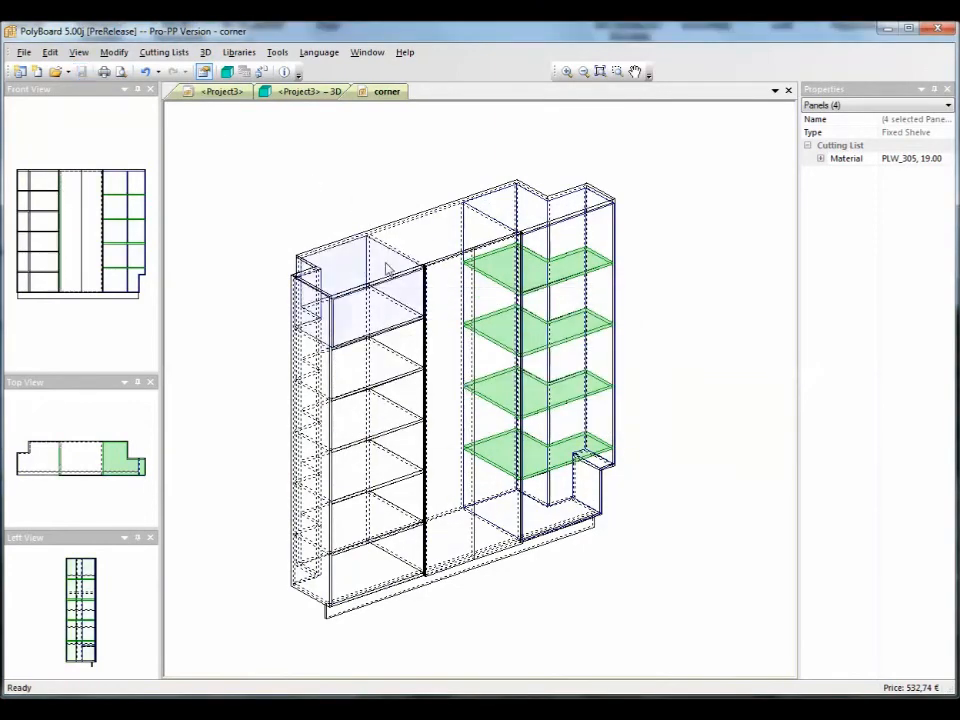
# Step: Show the cabinet in the project's 3D view with its doors open
pyautogui.click(317, 94)
pyautogui.moveTo(424, 397); pyautogui.dragTo(463, 421)
pyautogui.moveTo(349, 430); pyautogui.dragTo(315, 429)
pyautogui.click(925, 314)
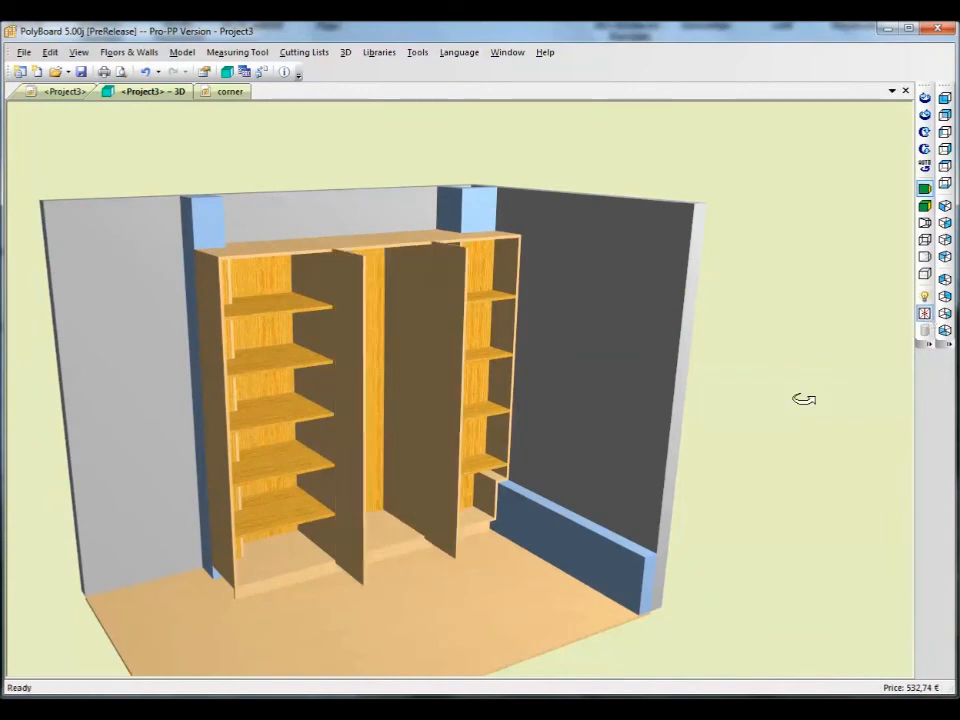
# Step: Examine from several angles how the shelved cabinet and its open doors fit around the columns and the low wall box
pyautogui.moveTo(535, 521); pyautogui.dragTo(529, 559)
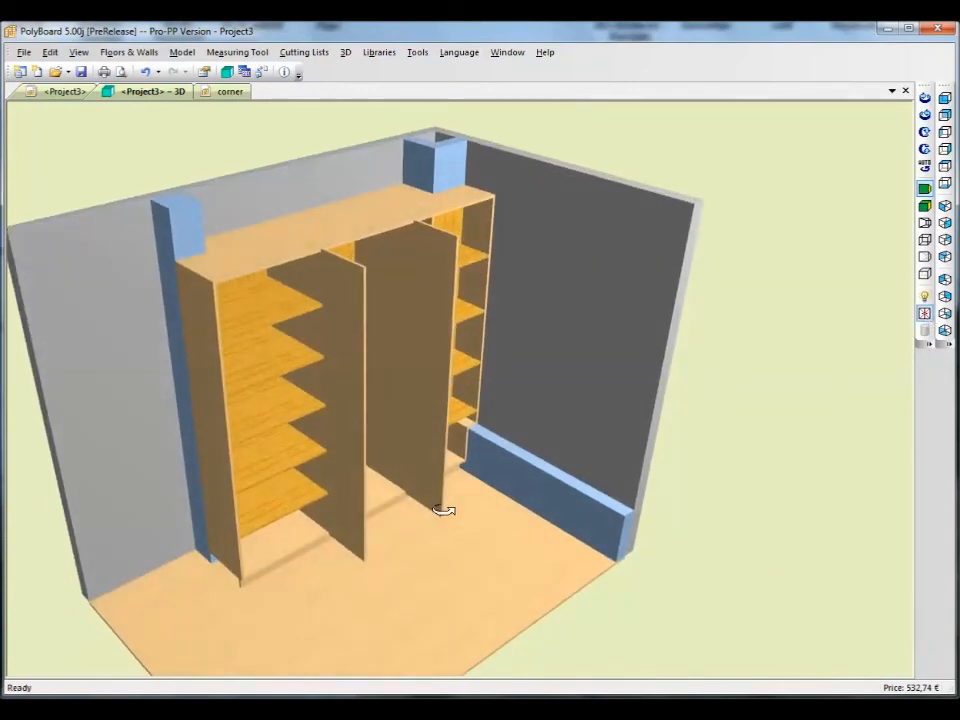
pyautogui.moveTo(446, 507); pyautogui.dragTo(264, 421)
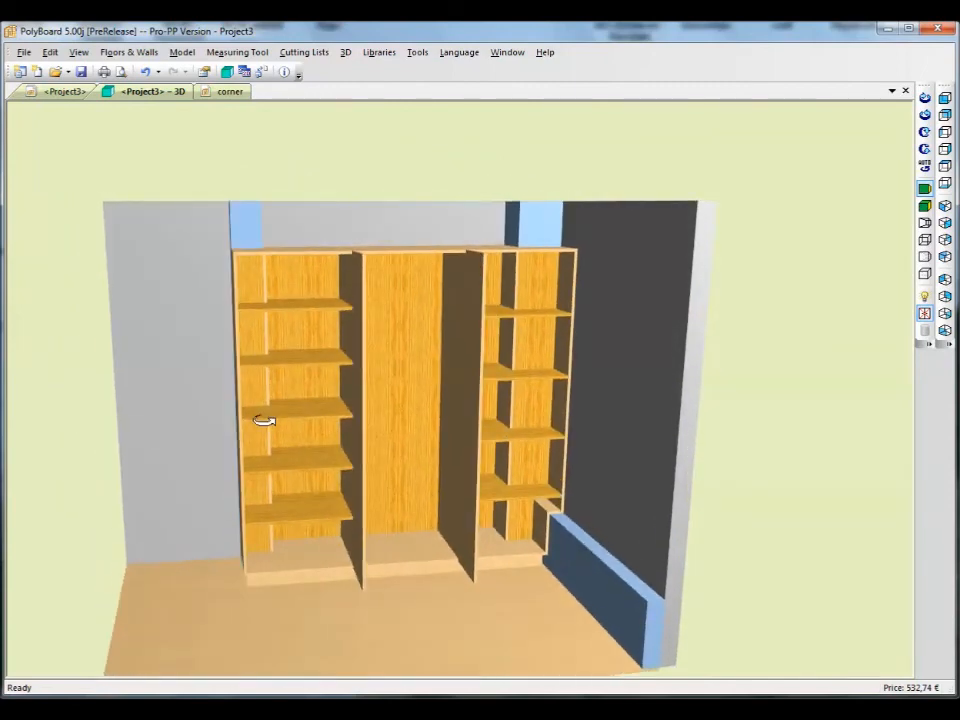
pyautogui.moveTo(236, 321); pyautogui.dragTo(277, 398)
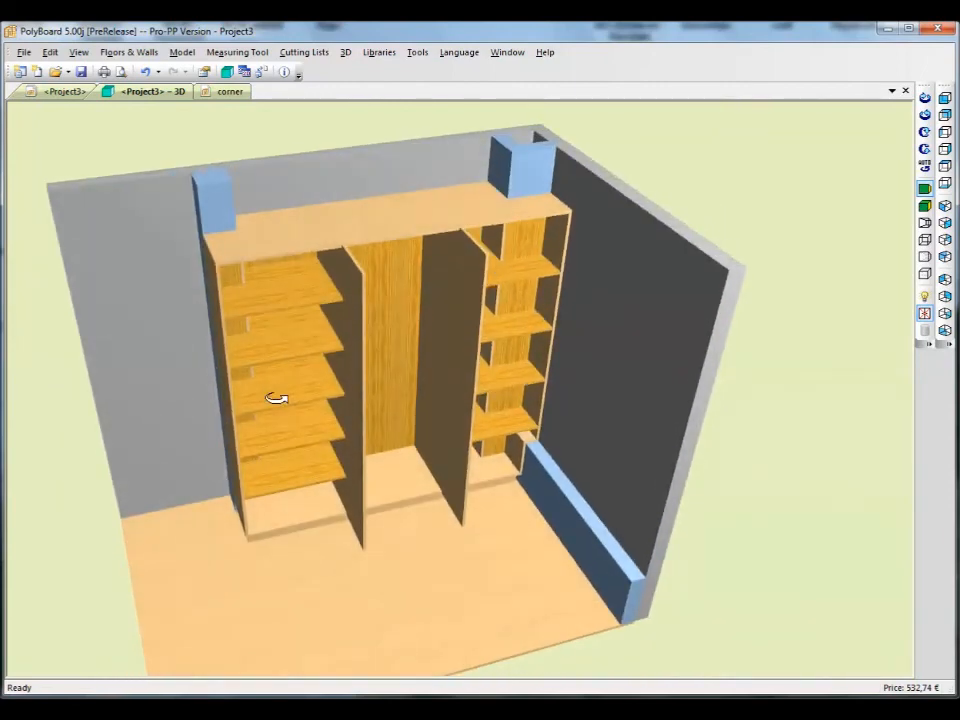
pyautogui.moveTo(293, 401); pyautogui.dragTo(362, 345)
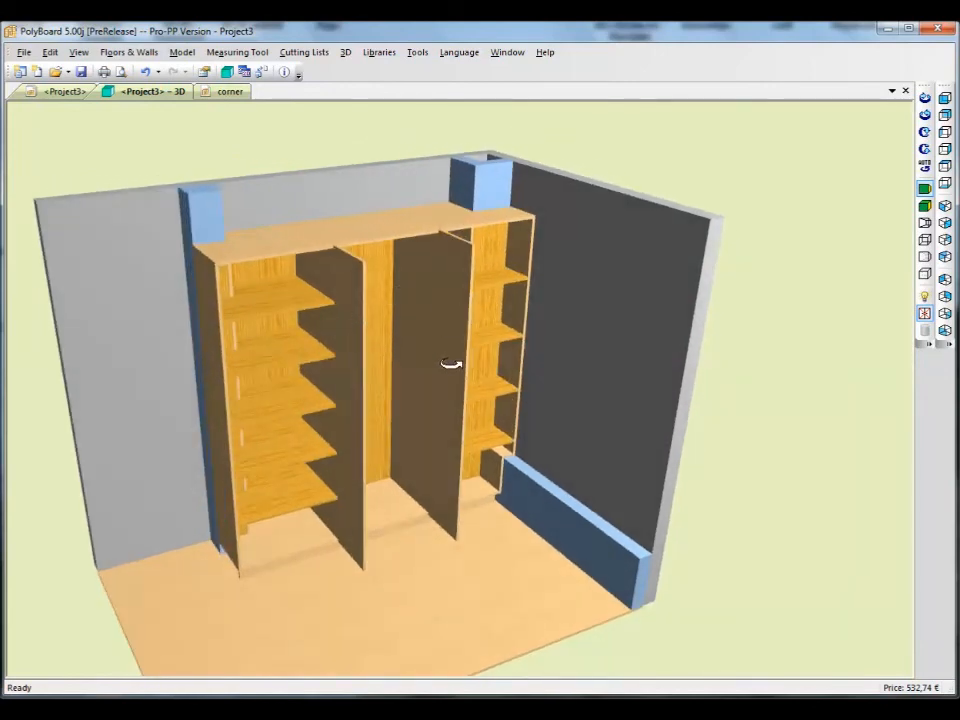
pyautogui.moveTo(450, 364); pyautogui.dragTo(440, 377)
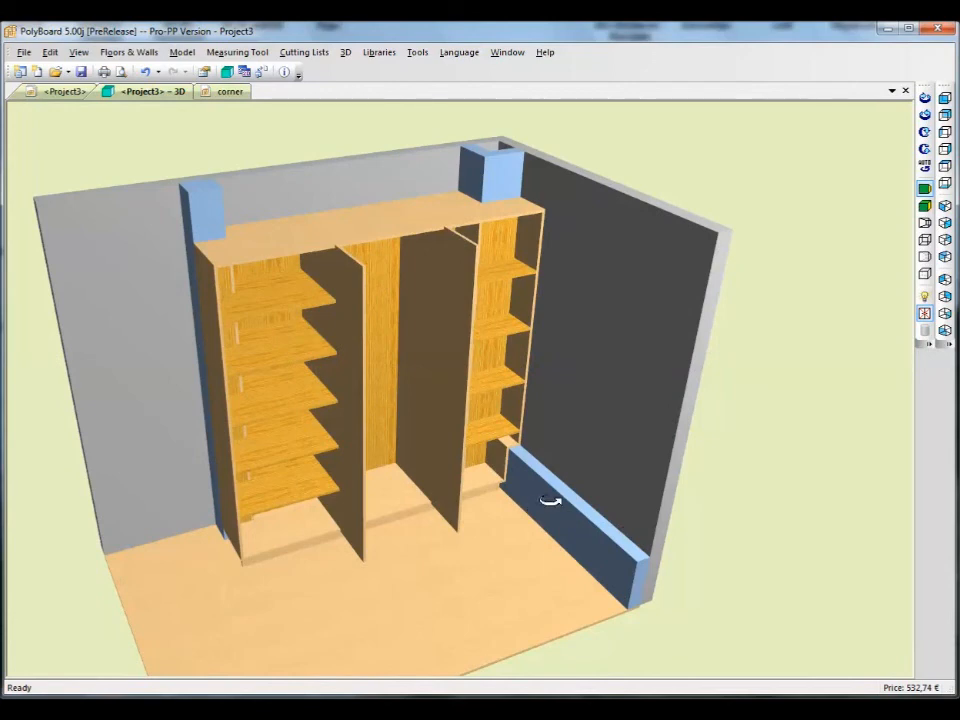
pyautogui.moveTo(565, 498); pyautogui.dragTo(413, 590)
pyautogui.moveTo(313, 551); pyautogui.dragTo(327, 578)
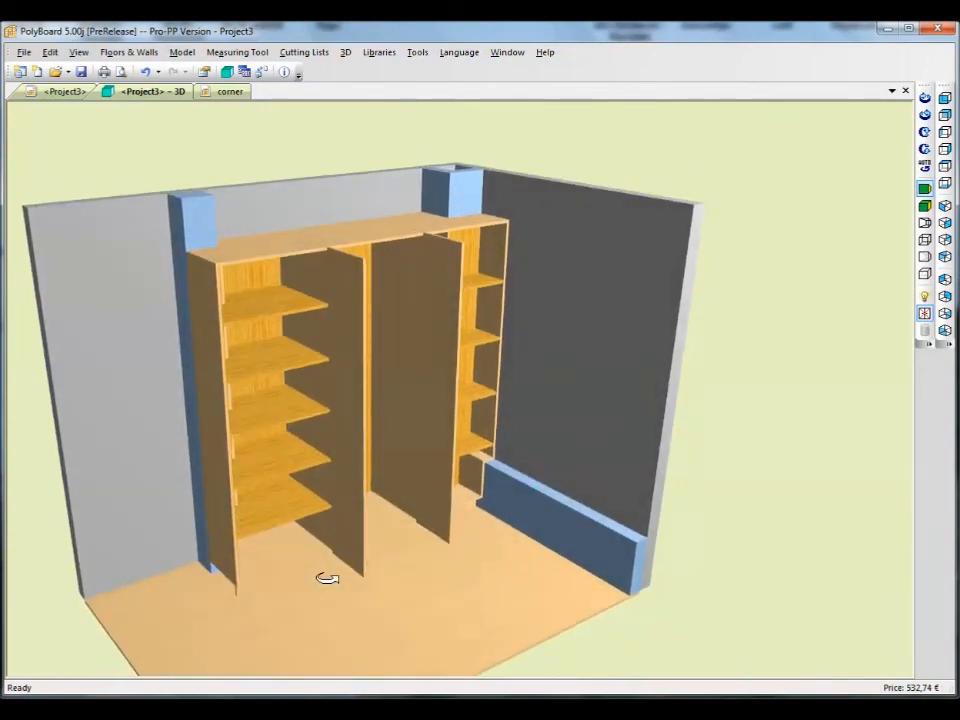
pyautogui.moveTo(321, 461); pyautogui.dragTo(431, 463)
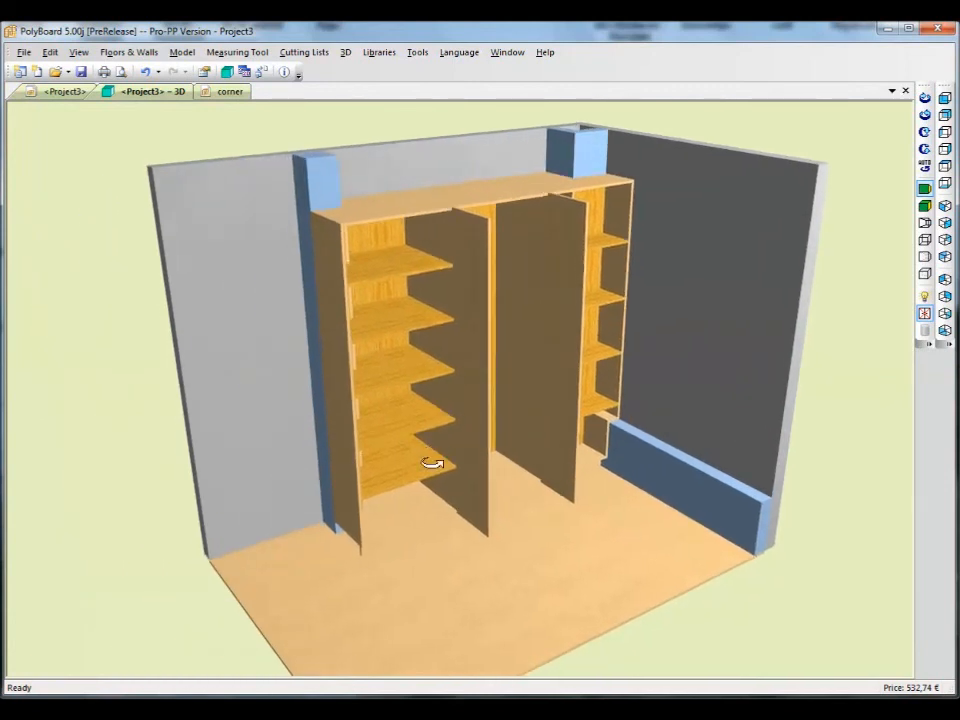